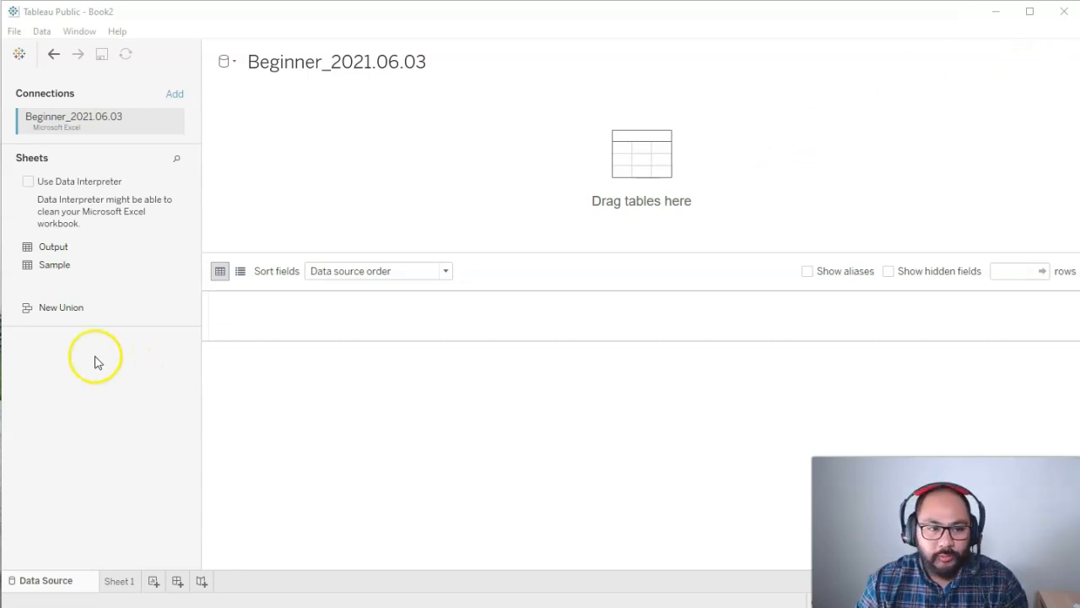
pyautogui.hotkey('ctrl', '2')
pyautogui.moveTo(957, 352)
pyautogui.mouseDown()
pyautogui.moveTo(272, 323)
pyautogui.moveTo(854, 301)
pyautogui.moveTo(842, 306)
pyautogui.mouseUp()
pyautogui.moveTo(644, 87)
pyautogui.mouseDown()
pyautogui.moveTo(450, 60)
pyautogui.moveTo(728, 70)
pyautogui.moveTo(675, 87)
pyautogui.mouseUp()
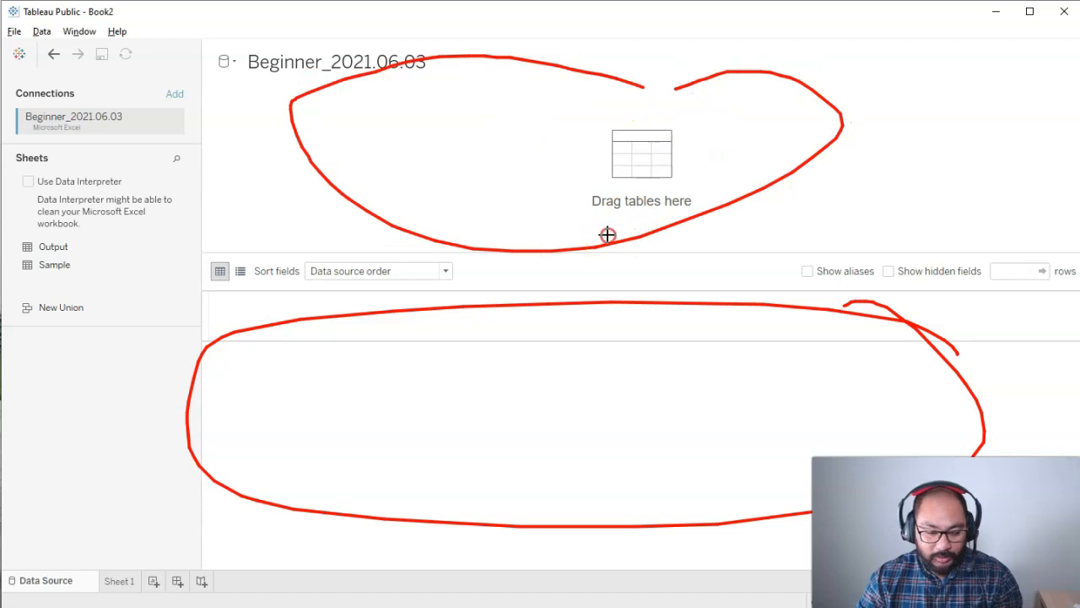
pyautogui.press('Escape')
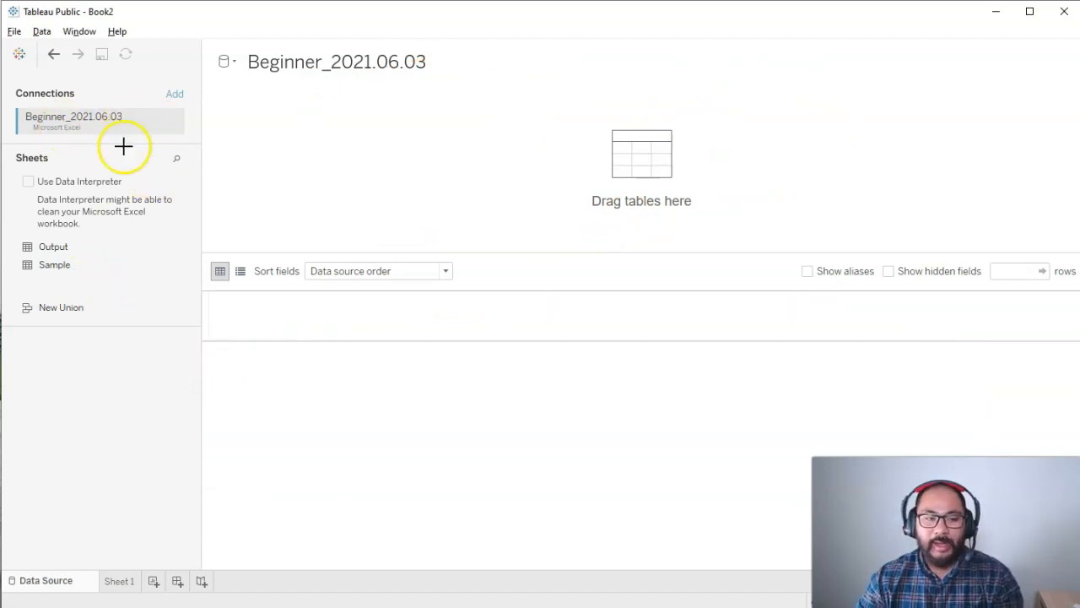
pyautogui.moveTo(80, 237)
pyautogui.mouseDown()
pyautogui.moveTo(34, 234)
pyautogui.moveTo(18, 283)
pyautogui.moveTo(76, 228)
pyautogui.moveTo(80, 243)
pyautogui.mouseUp()
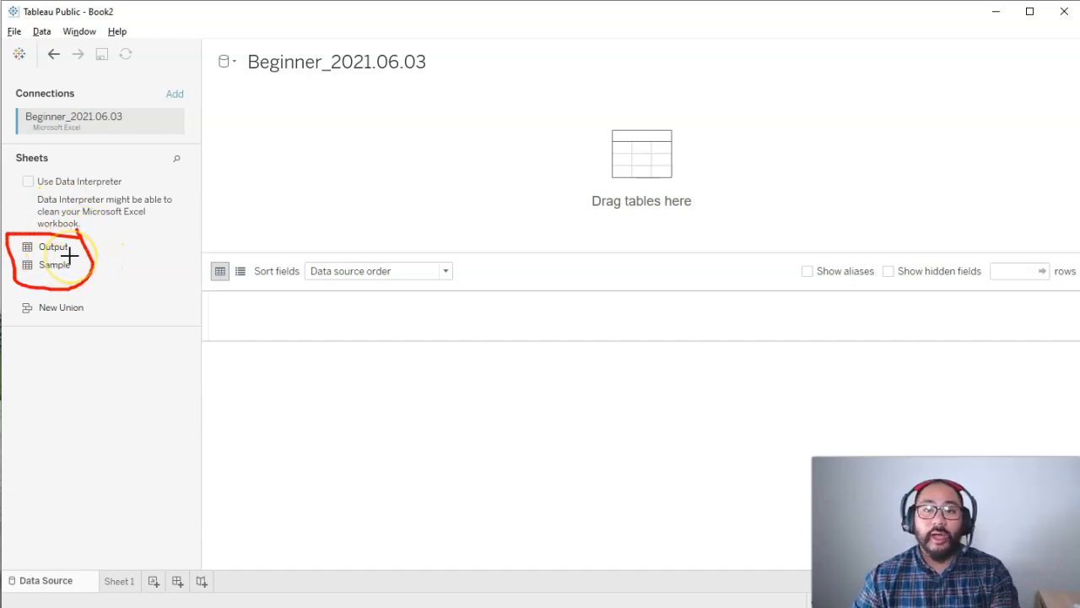
pyautogui.moveTo(110, 268)
pyautogui.mouseDown()
pyautogui.moveTo(109, 231)
pyautogui.moveTo(369, 160)
pyautogui.moveTo(356, 201)
pyautogui.mouseUp()
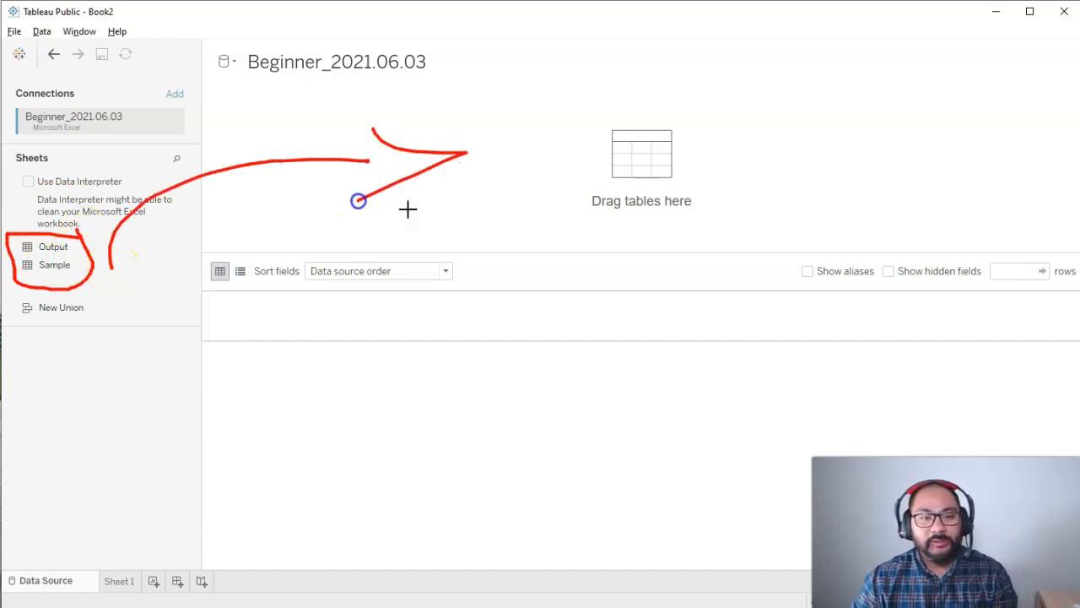
pyautogui.press('Escape')
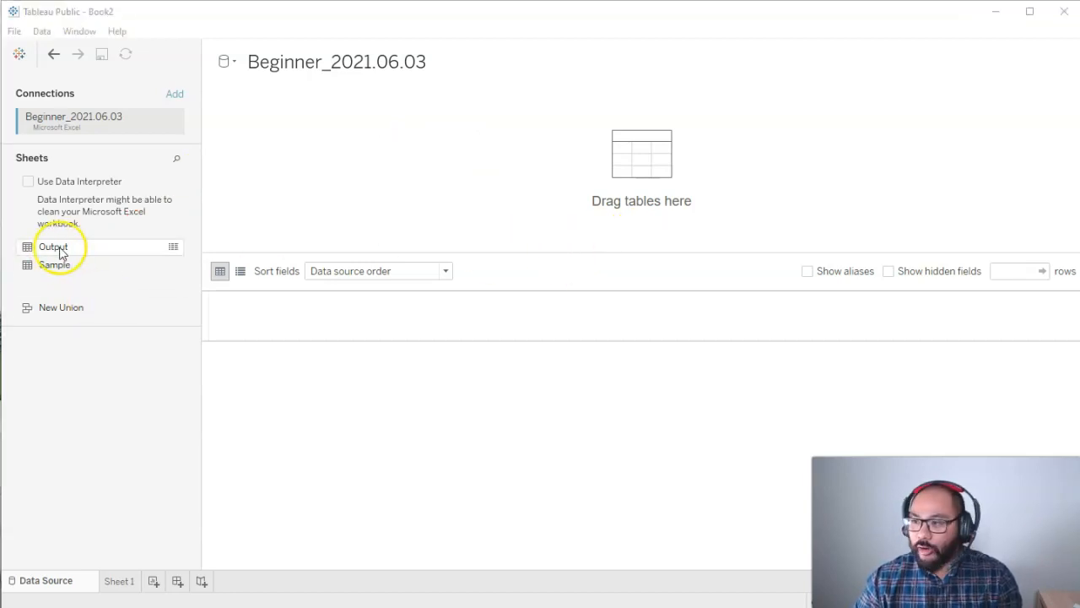
# Switch to the Beginner_2021.06.03.xlsx workbook in Excel and examine its Output and Sample sheets.
pyautogui.moveTo(1079, 36); pyautogui.dragTo(626, 16)
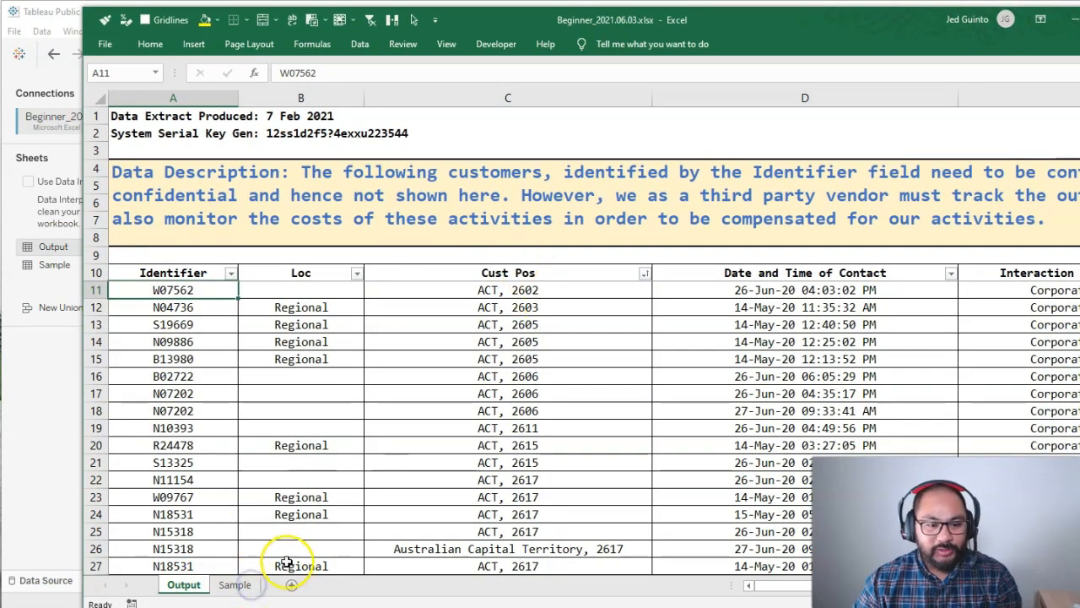
pyautogui.click(244, 582)
pyautogui.scroll(-5, 398, 417)
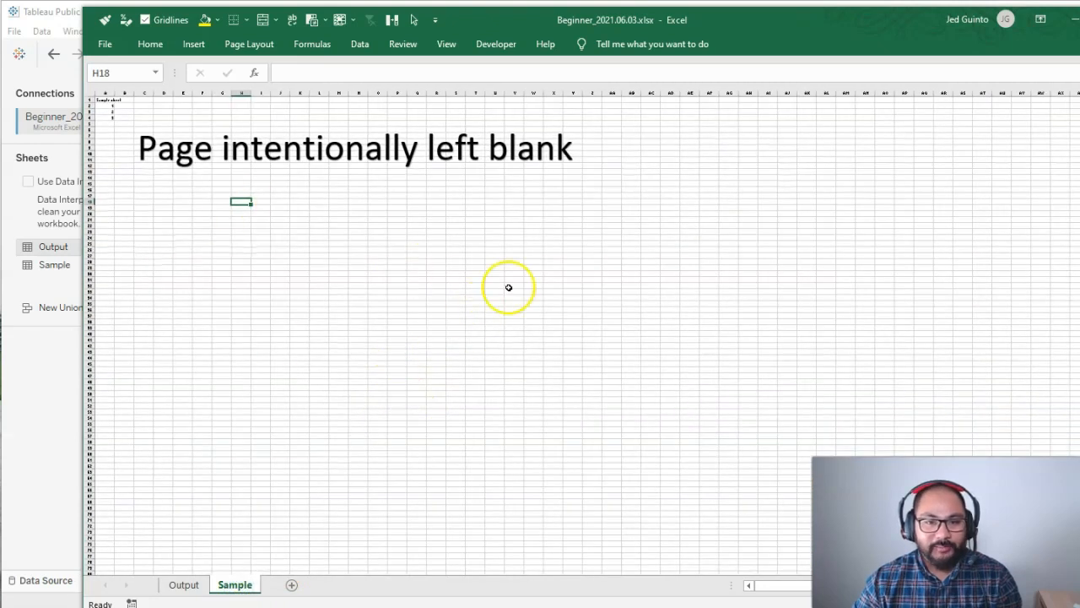
pyautogui.moveTo(781, 26); pyautogui.dragTo(1079, 57)
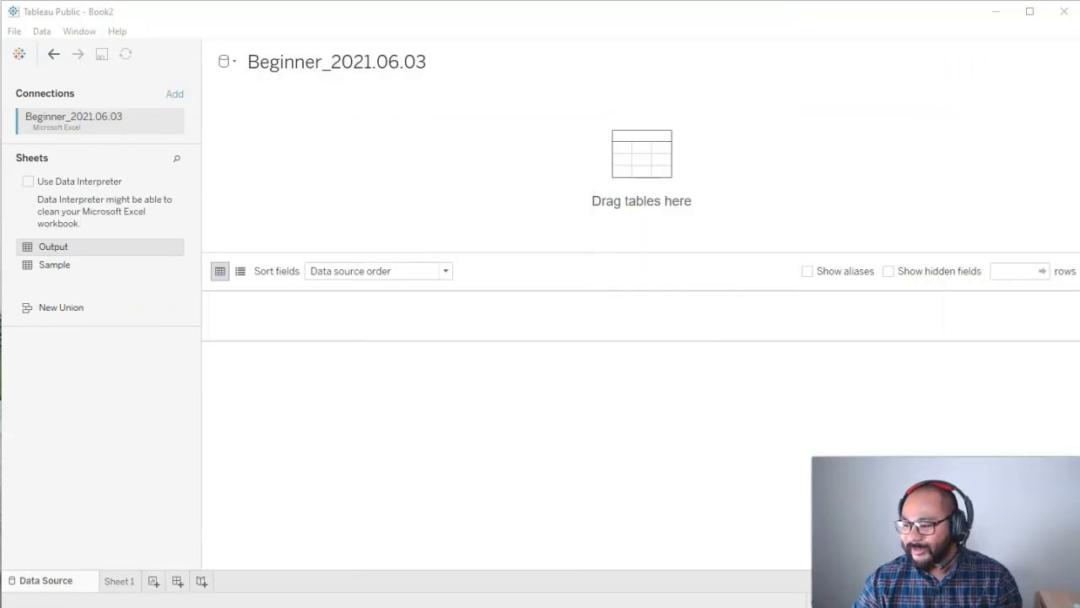
# Add the Output sheet to the data source canvas in Tableau Public and examine the field names and first rows.
pyautogui.moveTo(58, 245); pyautogui.dragTo(313, 177)
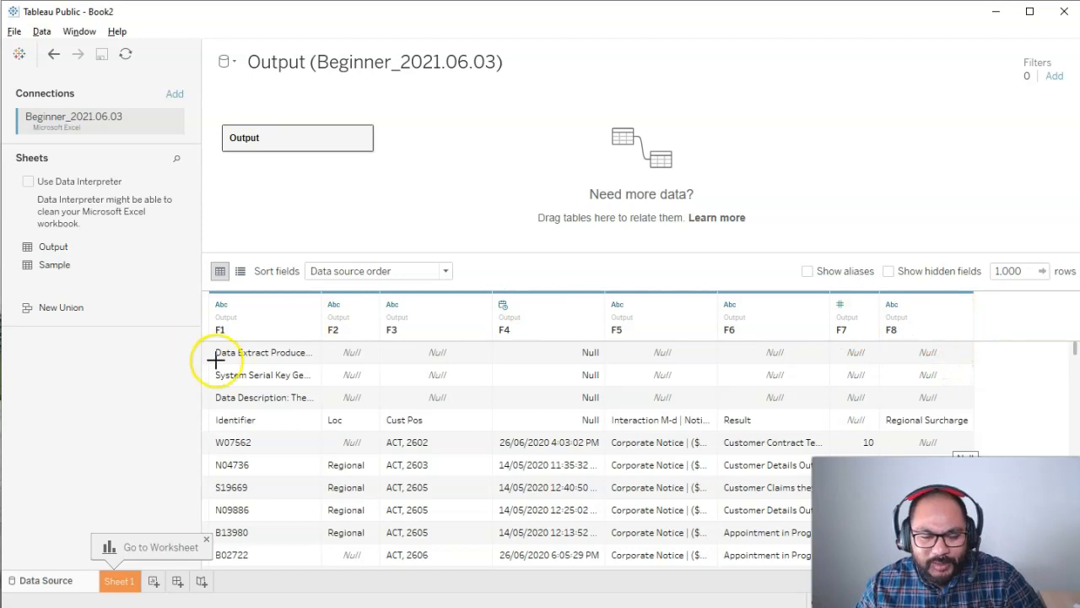
pyautogui.moveTo(947, 304)
pyautogui.mouseDown()
pyautogui.moveTo(764, 292)
pyautogui.moveTo(285, 302)
pyautogui.moveTo(281, 354)
pyautogui.moveTo(919, 319)
pyautogui.mouseUp()
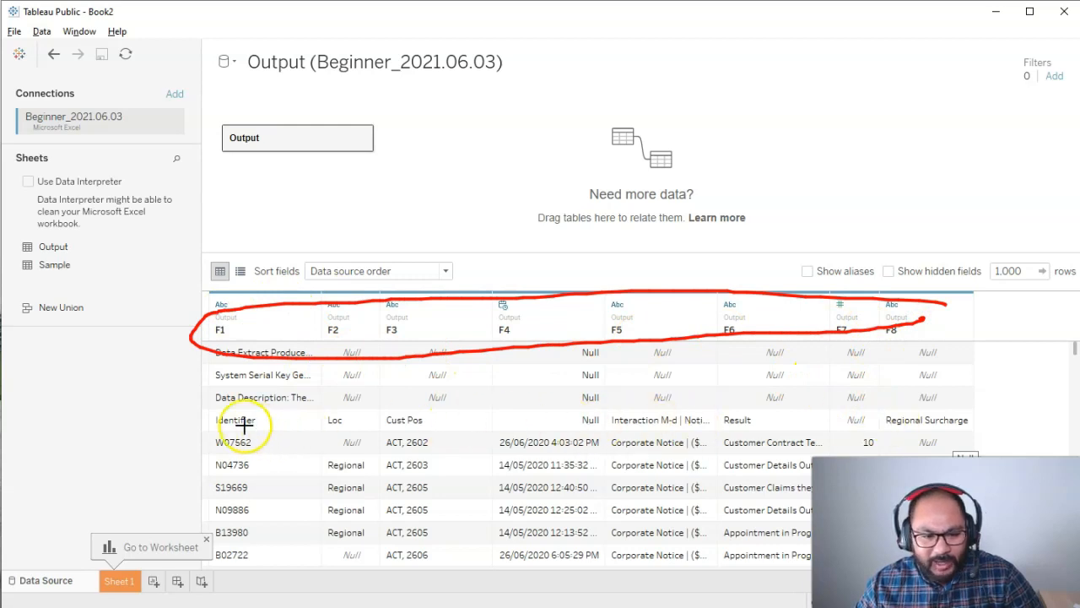
pyautogui.moveTo(208, 415)
pyautogui.mouseDown()
pyautogui.moveTo(832, 405)
pyautogui.moveTo(989, 424)
pyautogui.moveTo(540, 453)
pyautogui.moveTo(196, 440)
pyautogui.moveTo(206, 414)
pyautogui.mouseUp()
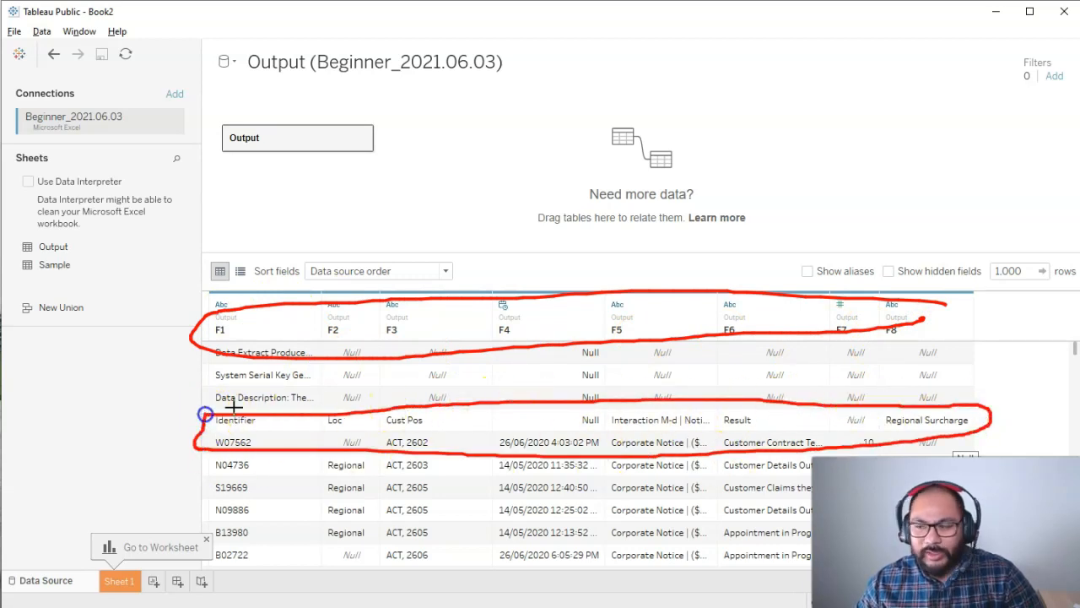
pyautogui.press('Escape')
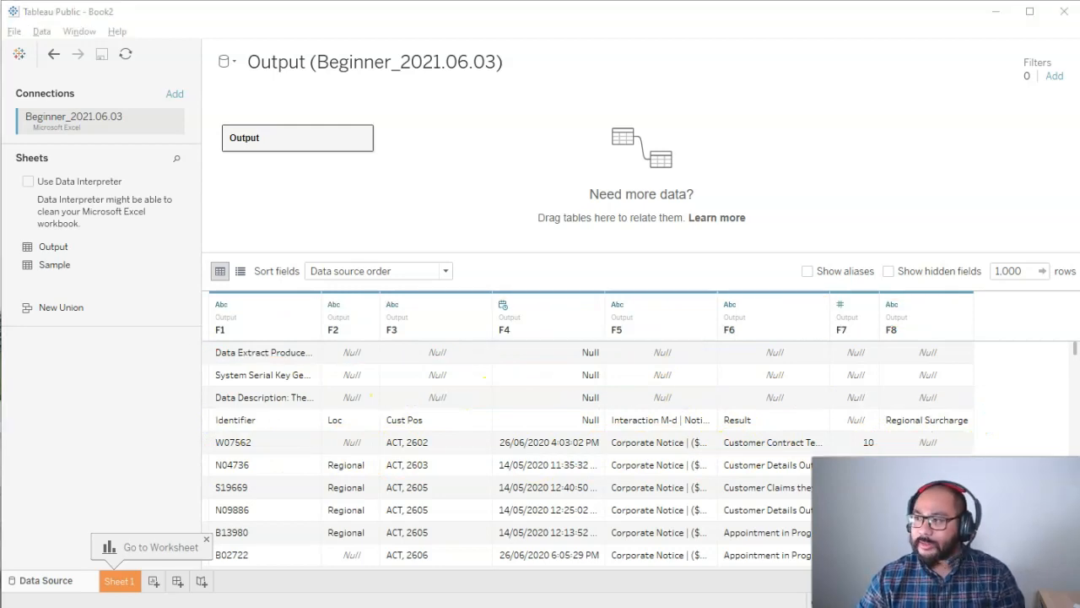
# Switch to the Excel workbook and compare the introductory rows 1 to 9 with the header row 10 on the Output sheet.
pyautogui.moveTo(1079, 50); pyautogui.dragTo(506, 50)
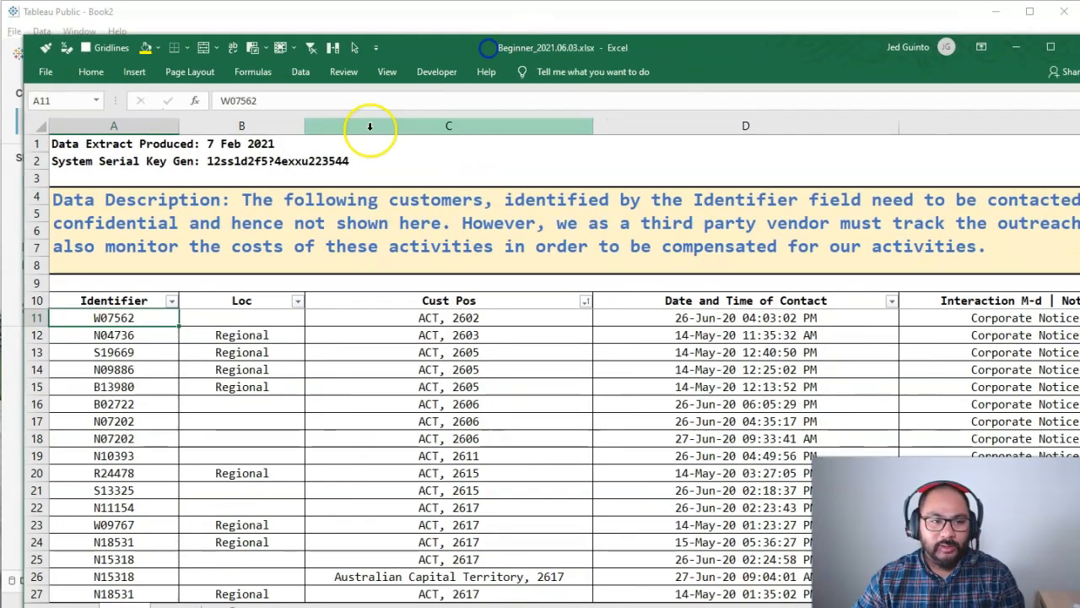
pyautogui.click(40, 143)
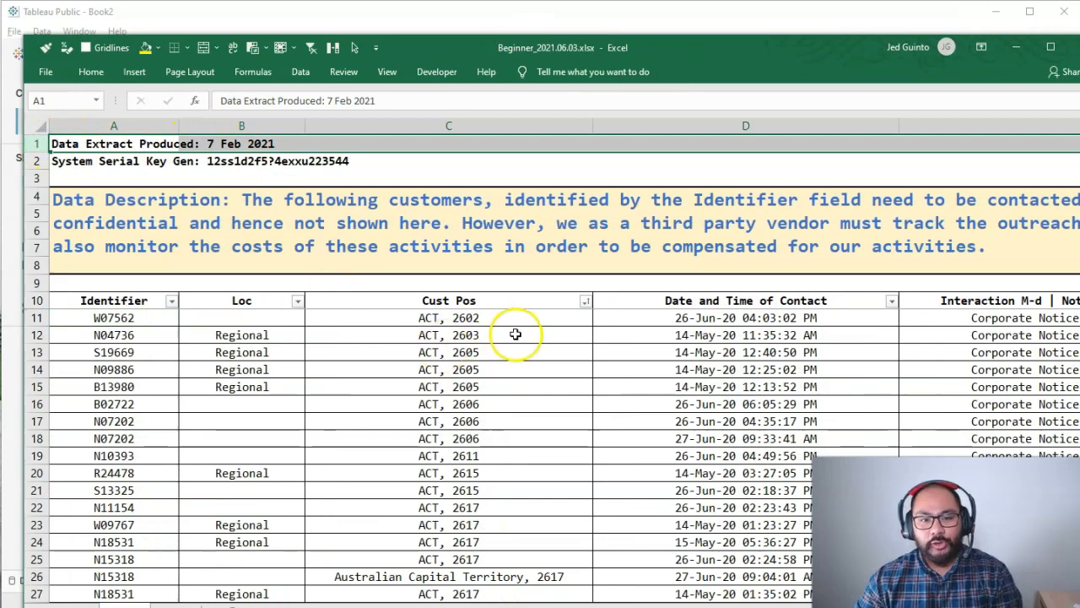
pyautogui.click(38, 301)
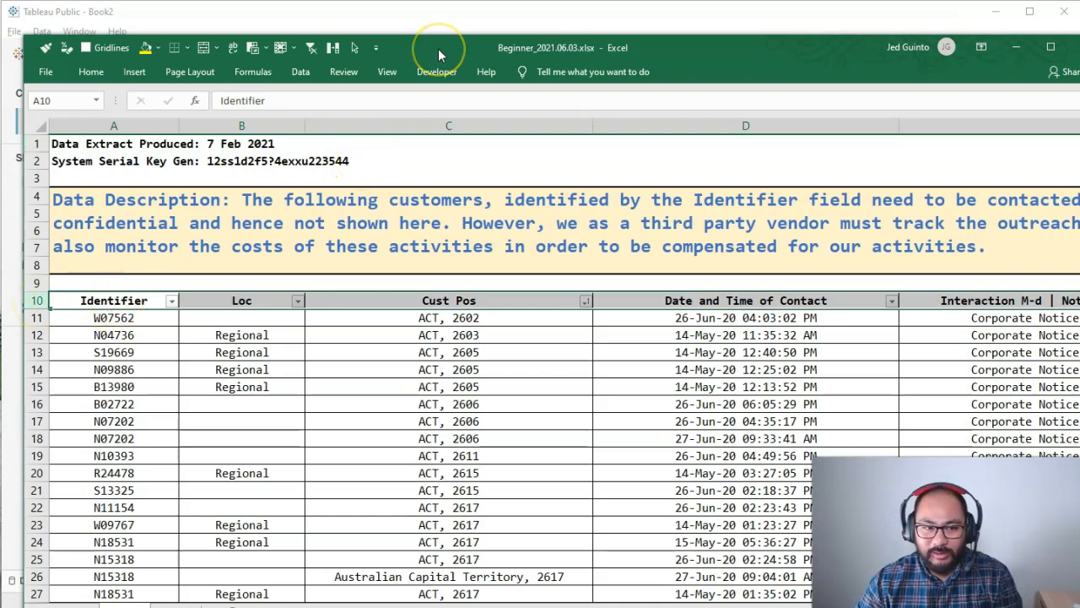
pyautogui.moveTo(438, 48)
pyautogui.mouseDown()
pyautogui.moveTo(1079, 89)
pyautogui.moveTo(421, 42)
pyautogui.moveTo(473, 56)
pyautogui.moveTo(542, 27)
pyautogui.mouseUp()
pyautogui.hotkey('ctrl', '2')
pyautogui.moveTo(144, 170)
pyautogui.mouseDown()
pyautogui.moveTo(58, 147)
pyautogui.moveTo(65, 233)
pyautogui.moveTo(115, 174)
pyautogui.mouseUp()
pyautogui.press('Escape')
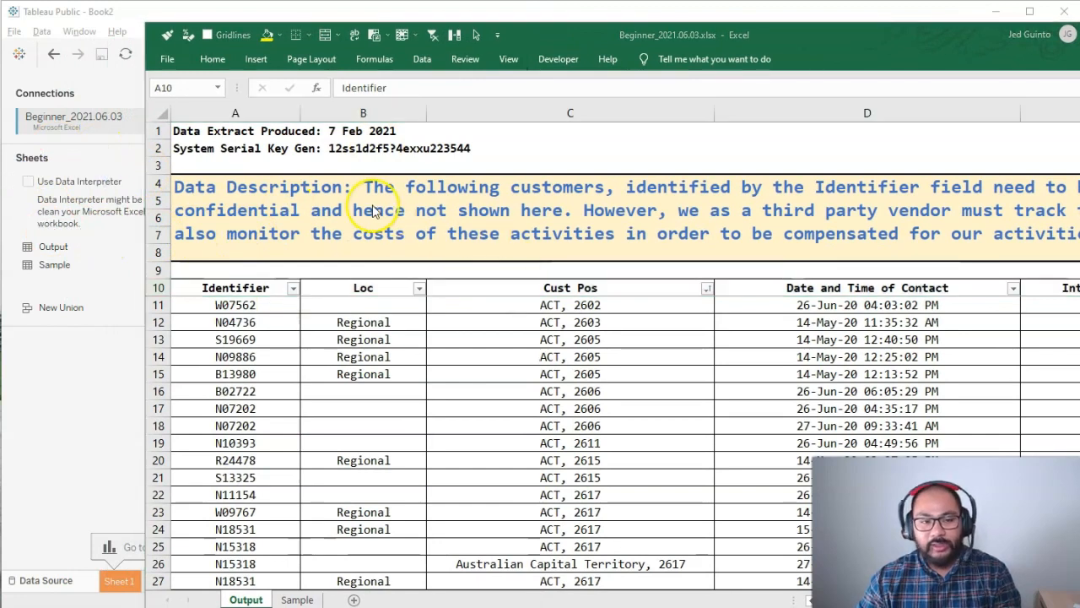
pyautogui.moveTo(186, 121)
pyautogui.mouseDown()
pyautogui.moveTo(174, 111)
pyautogui.moveTo(172, 265)
pyautogui.moveTo(234, 274)
pyautogui.mouseUp()
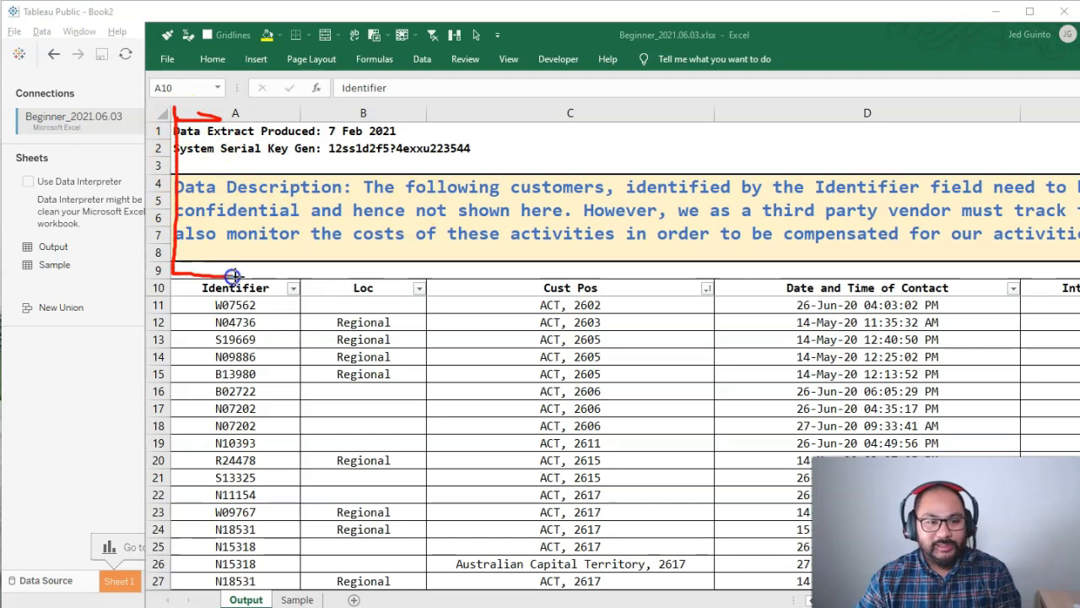
pyautogui.moveTo(82, 294); pyautogui.dragTo(156, 292)
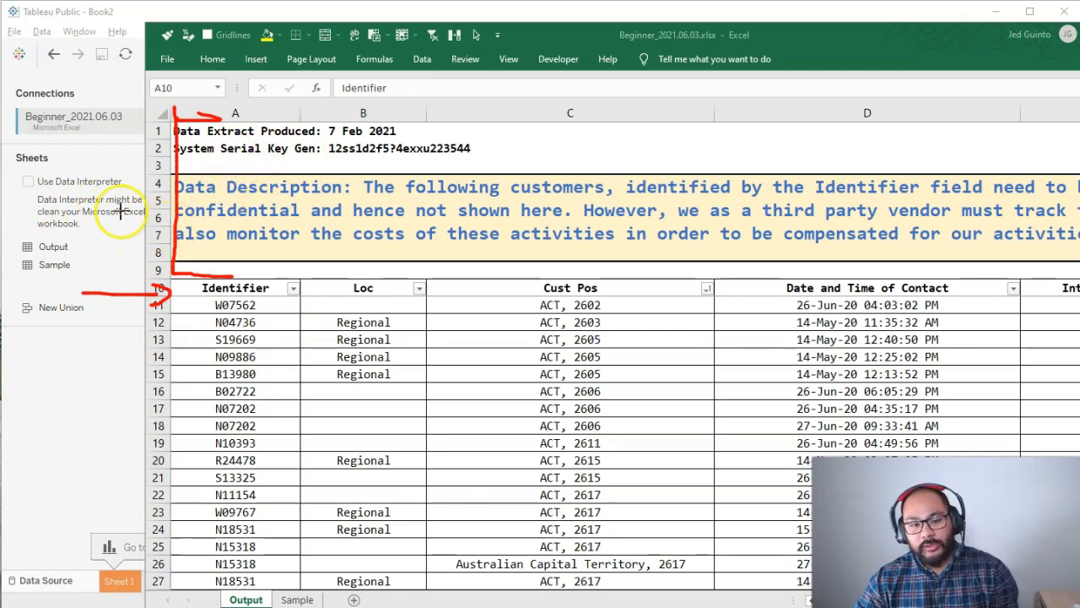
pyautogui.press('Escape')
pyautogui.click(561, 34)
pyautogui.moveTo(560, 35); pyautogui.dragTo(1079, 38)
# Clean the Output table in Tableau Public with the Data Interpreter and check the field headers.
pyautogui.hotkey('ctrl', '2')
pyautogui.moveTo(935, 345)
pyautogui.mouseDown()
pyautogui.moveTo(560, 534)
pyautogui.moveTo(890, 334)
pyautogui.mouseUp()
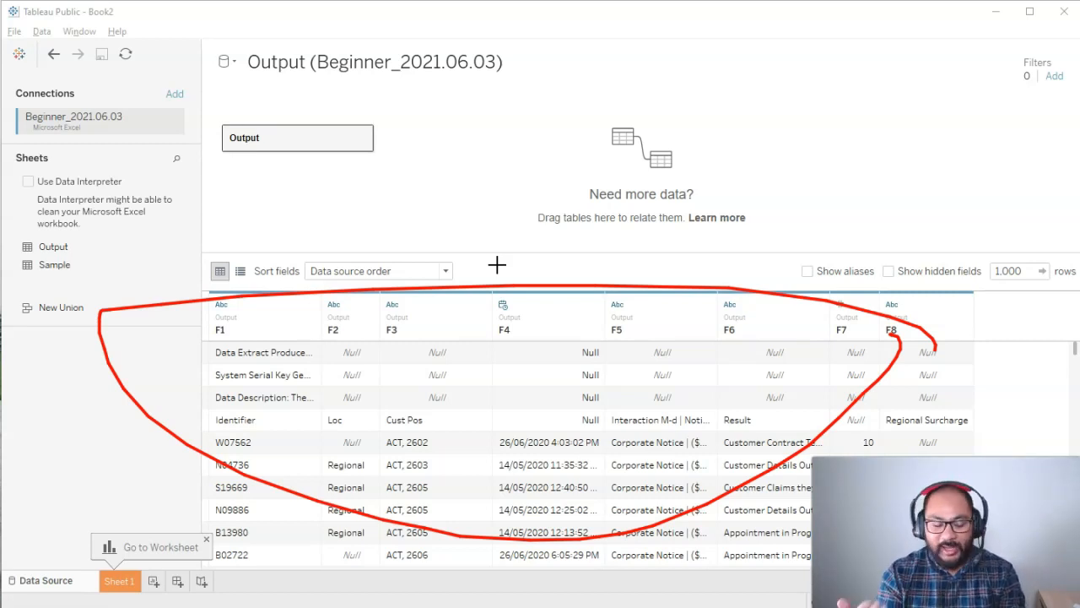
pyautogui.press('Escape')
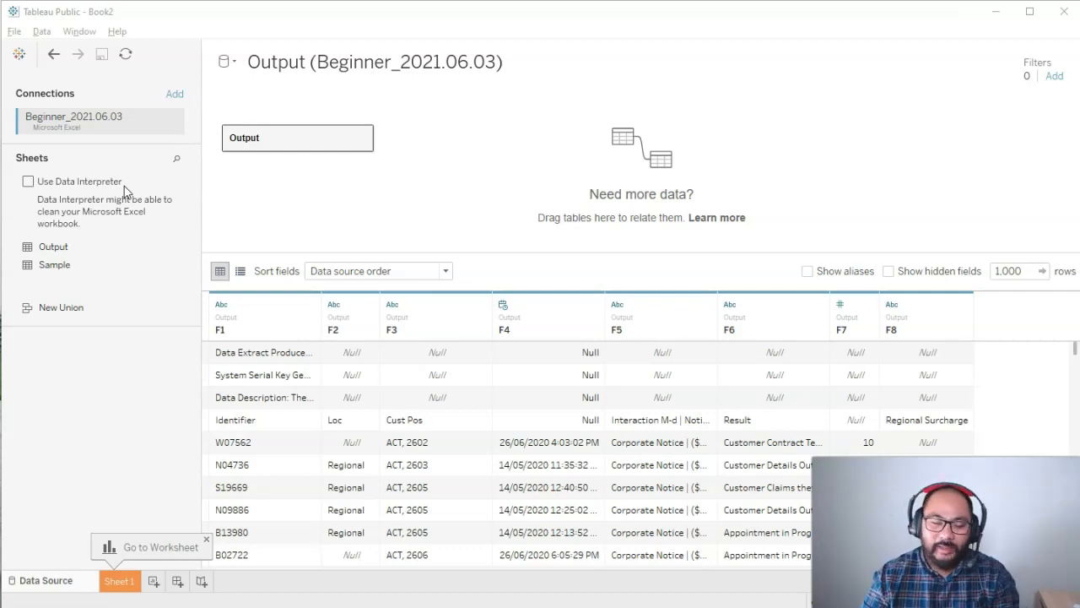
pyautogui.click(29, 183)
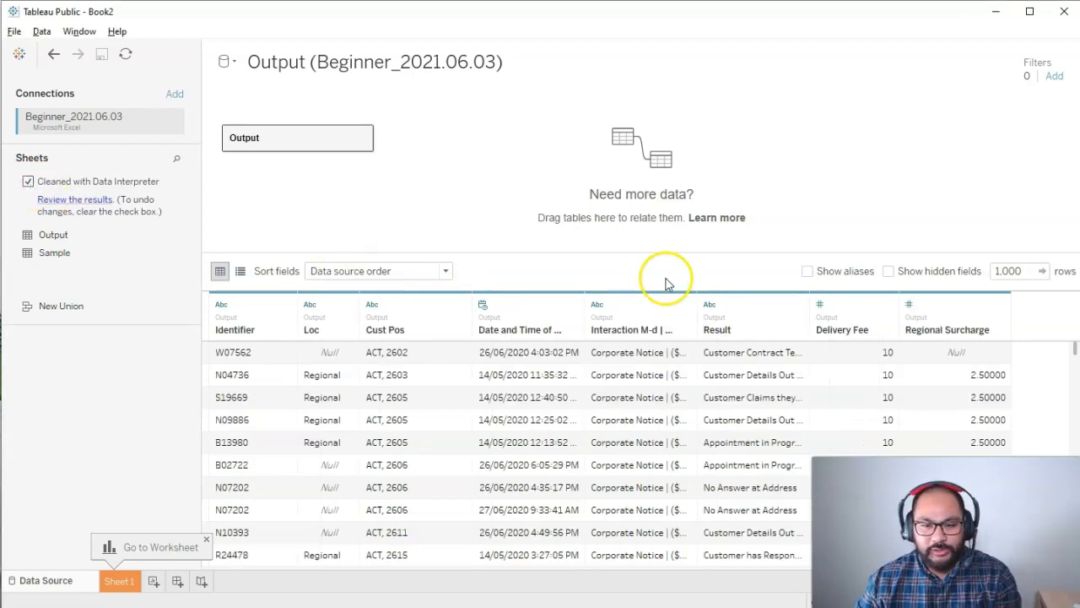
pyautogui.moveTo(1028, 311)
pyautogui.mouseDown()
pyautogui.moveTo(465, 299)
pyautogui.moveTo(186, 323)
pyautogui.moveTo(545, 371)
pyautogui.moveTo(1041, 319)
pyautogui.mouseUp()
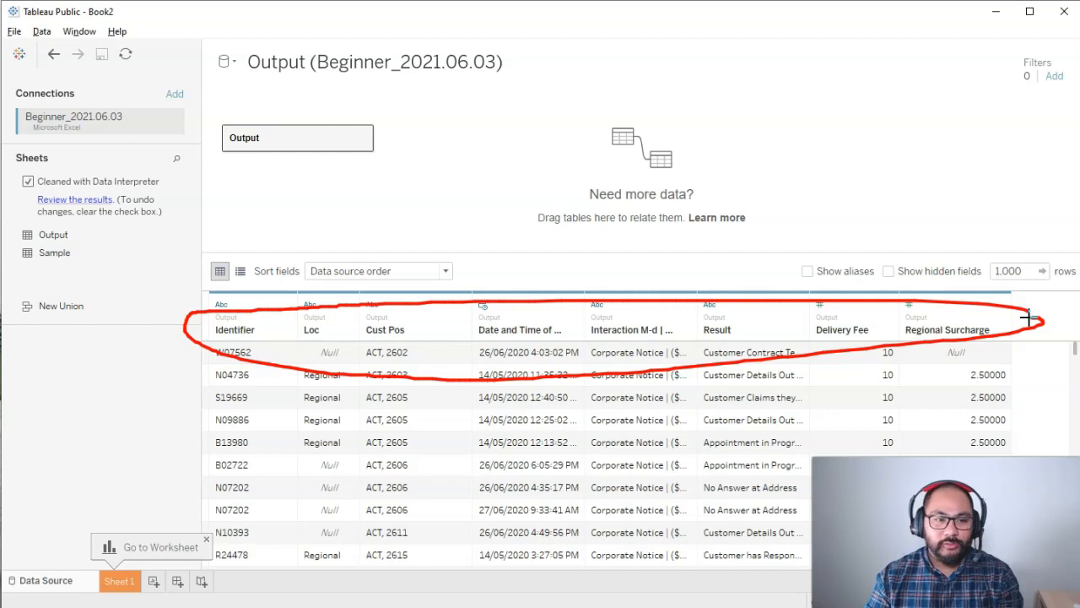
pyautogui.press('Escape')
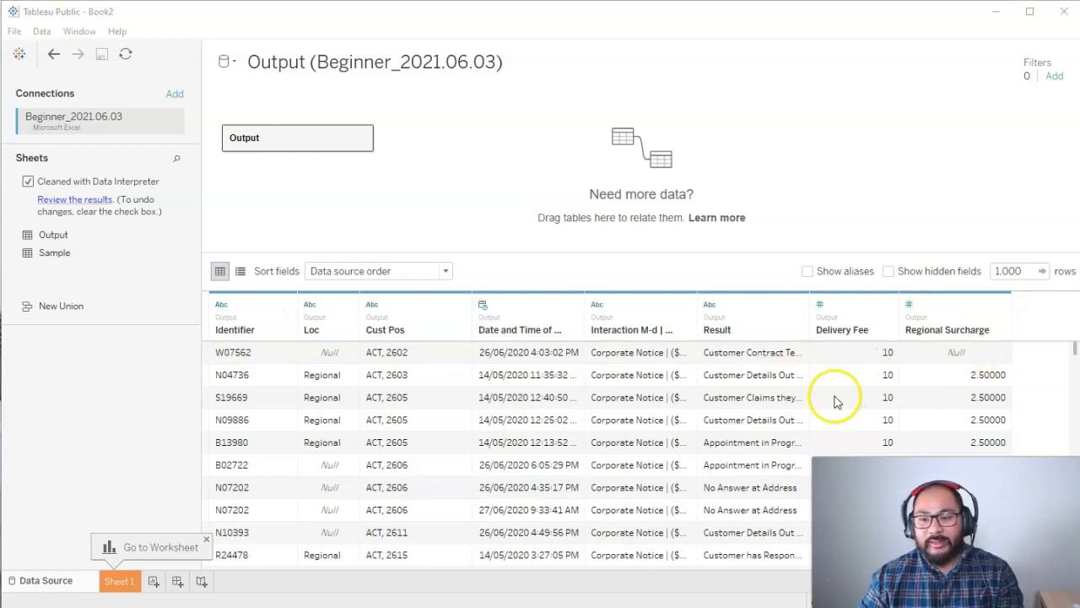
# Switch to the Excel workbook and select rows 1 to 9 of the Output sheet to compare with Tableau's cleaned table.
pyautogui.moveTo(1079, 55); pyautogui.dragTo(648, 58)
pyautogui.click(30, 145)
pyautogui.moveTo(30, 144); pyautogui.dragTo(30, 282)
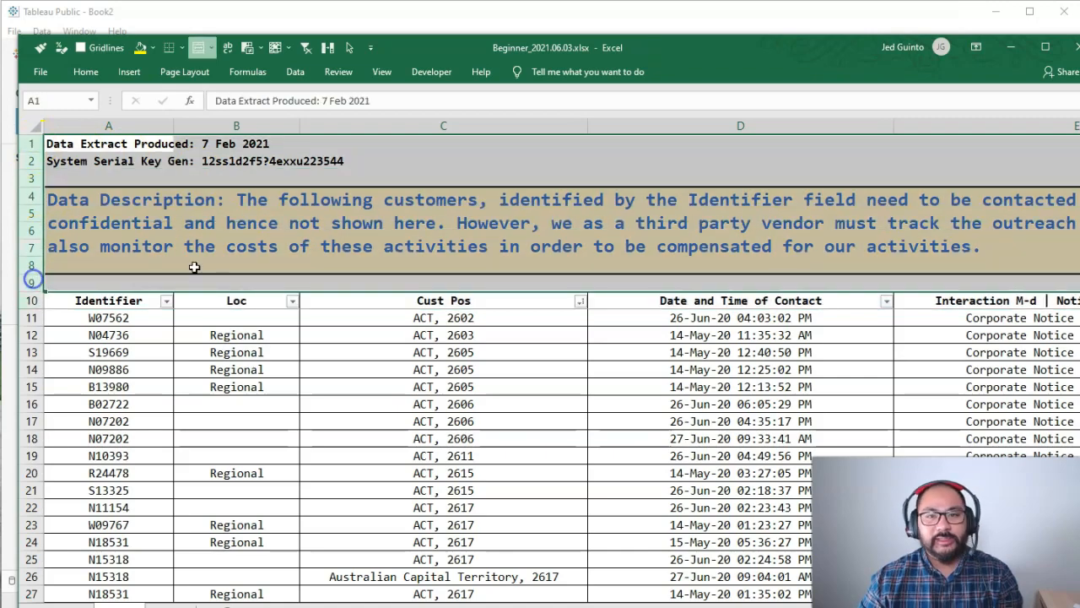
pyautogui.moveTo(641, 53); pyautogui.dragTo(1079, 95)
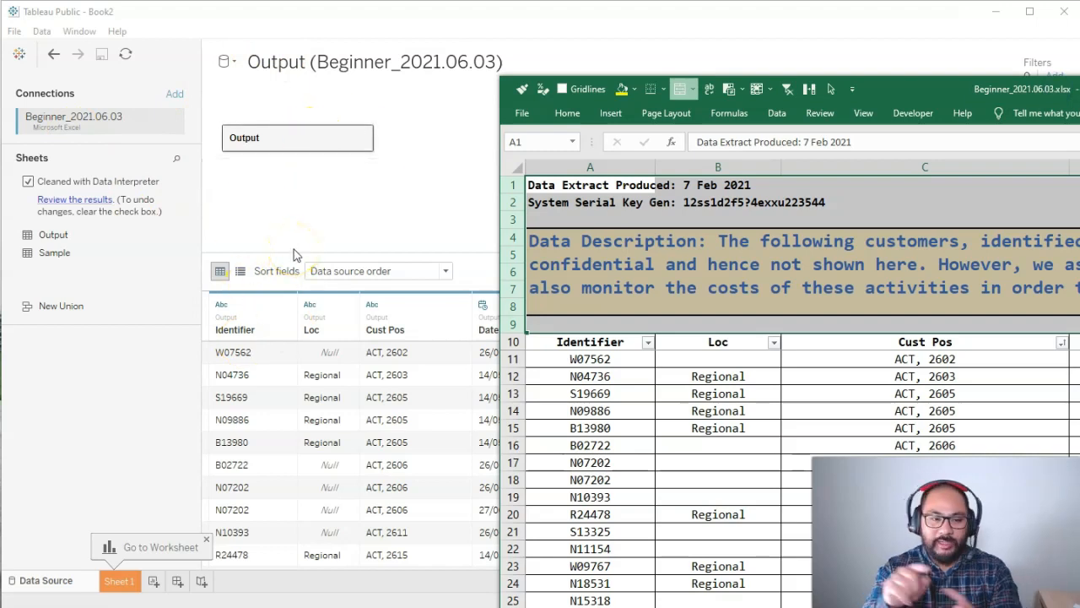
# Switch back to Tableau Public and close it.
pyautogui.click(88, 405)
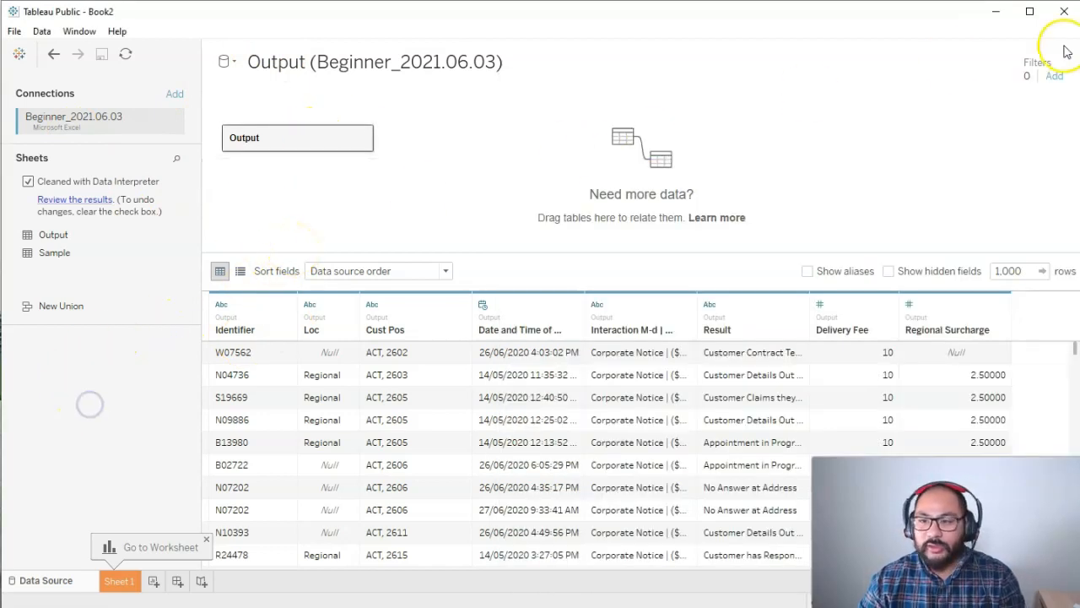
pyautogui.click(1072, 20)
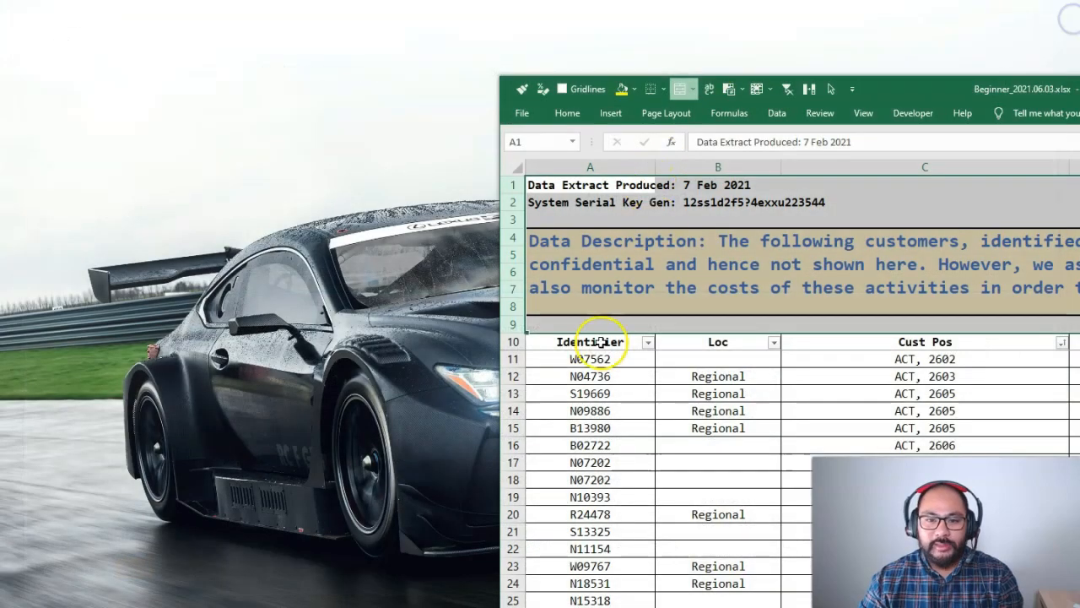
# Delete rows 1 to 9 above the column headers on the Output sheet of the Excel workbook.
pyautogui.moveTo(1079, 94); pyautogui.dragTo(724, 35)
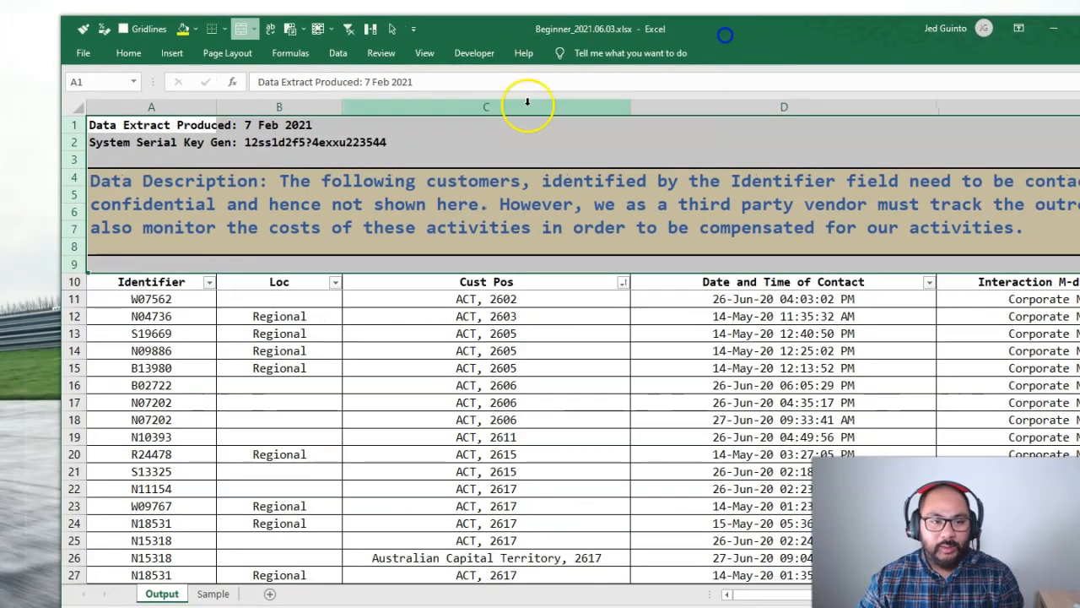
pyautogui.moveTo(68, 126); pyautogui.dragTo(79, 260)
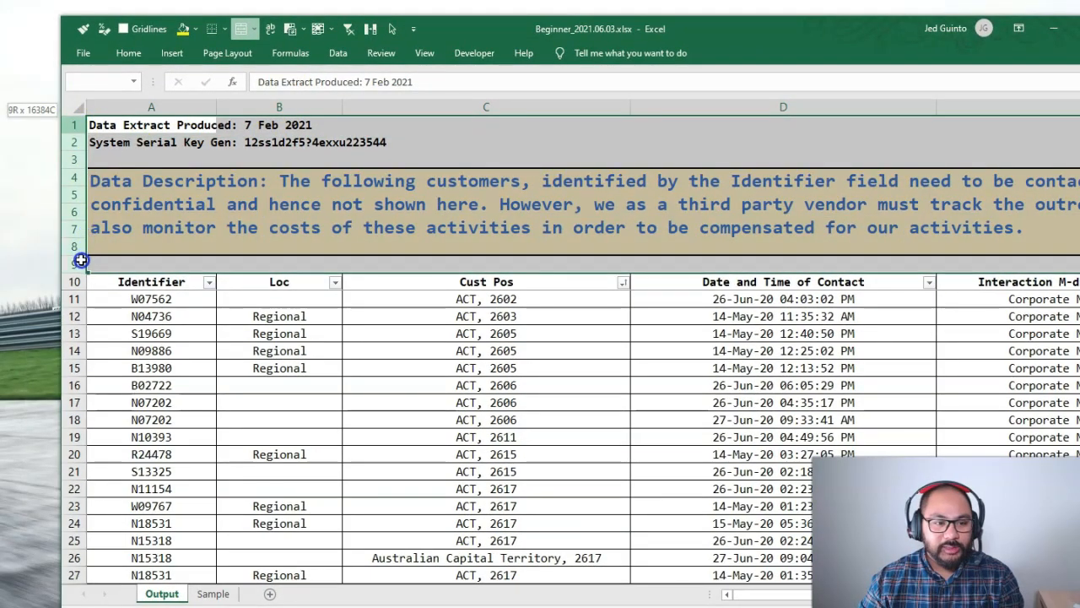
pyautogui.rightClick(206, 216)
pyautogui.click(253, 336)
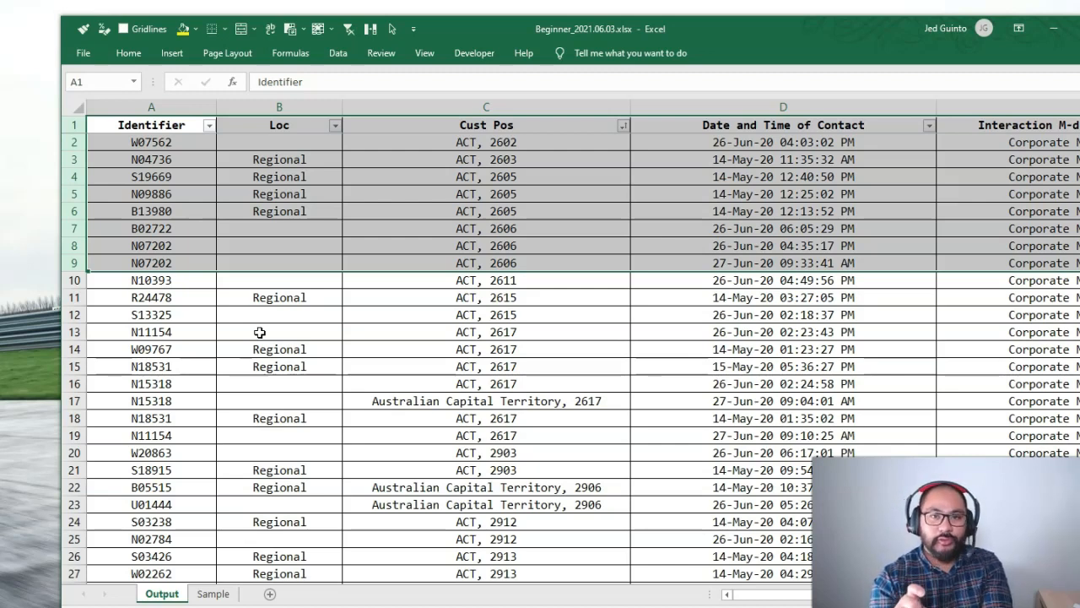
pyautogui.press('Tab')
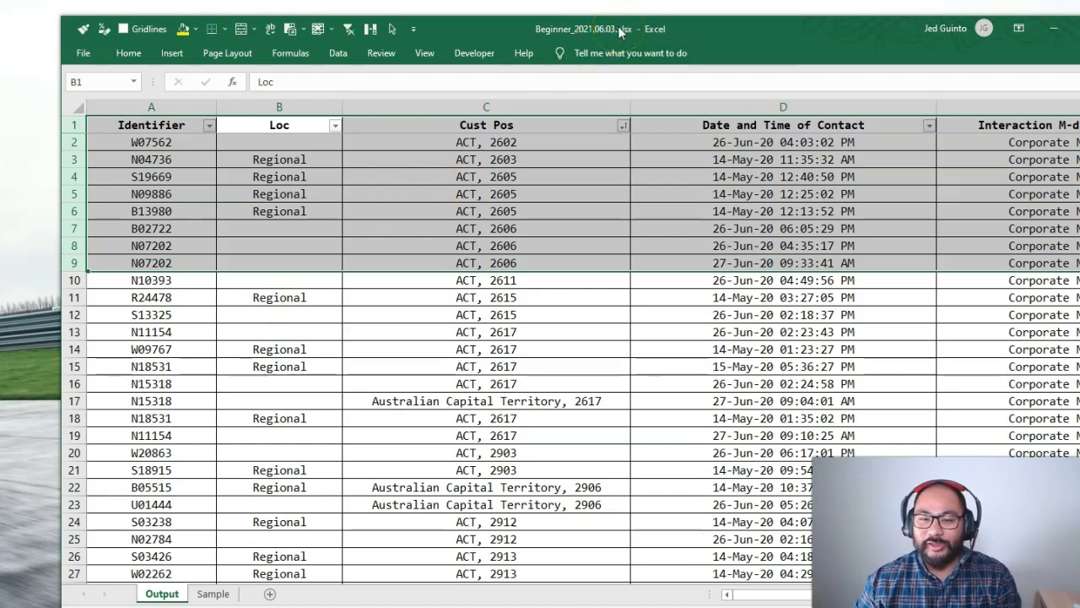
pyautogui.click(655, 196)
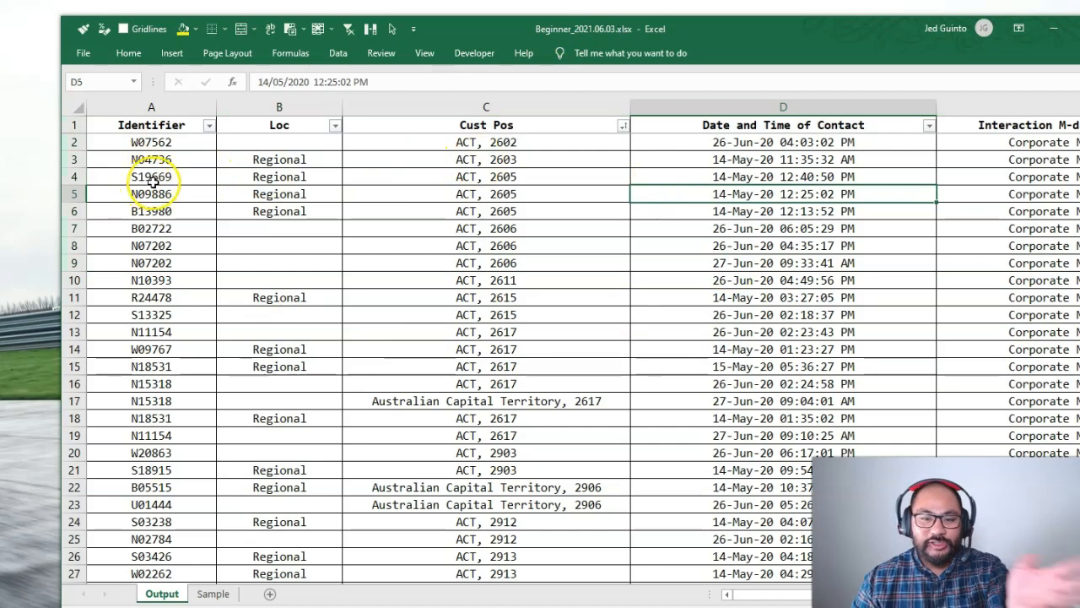
pyautogui.click(298, 210)
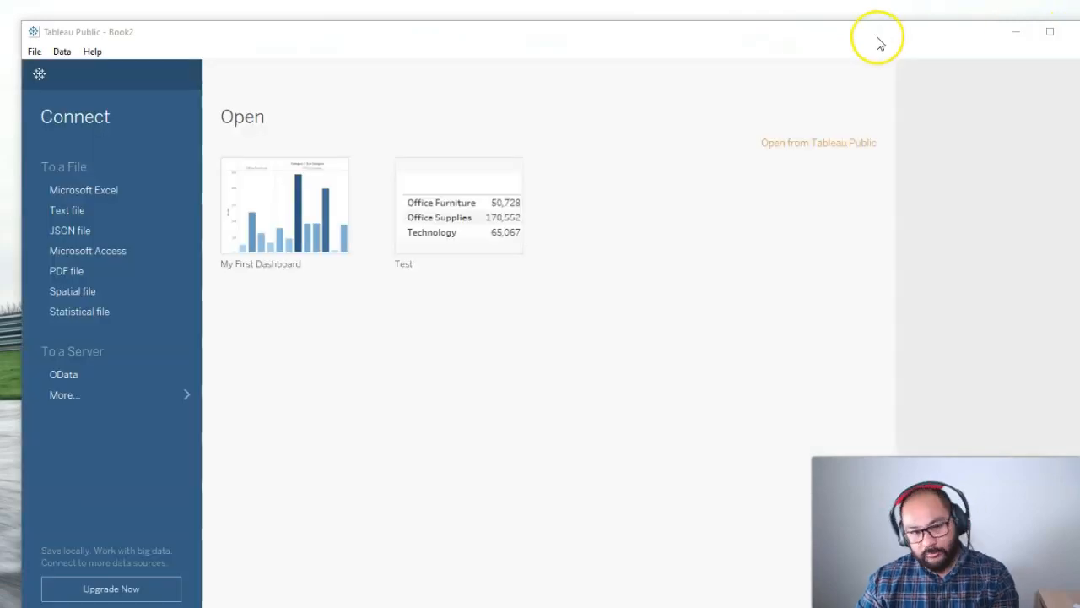
# Connect Tableau Public to Beginner_2021.06.03.xlsx, add the Output sheet to the canvas, and enlarge the data preview area.
pyautogui.moveTo(872, 39); pyautogui.dragTo(859, 21)
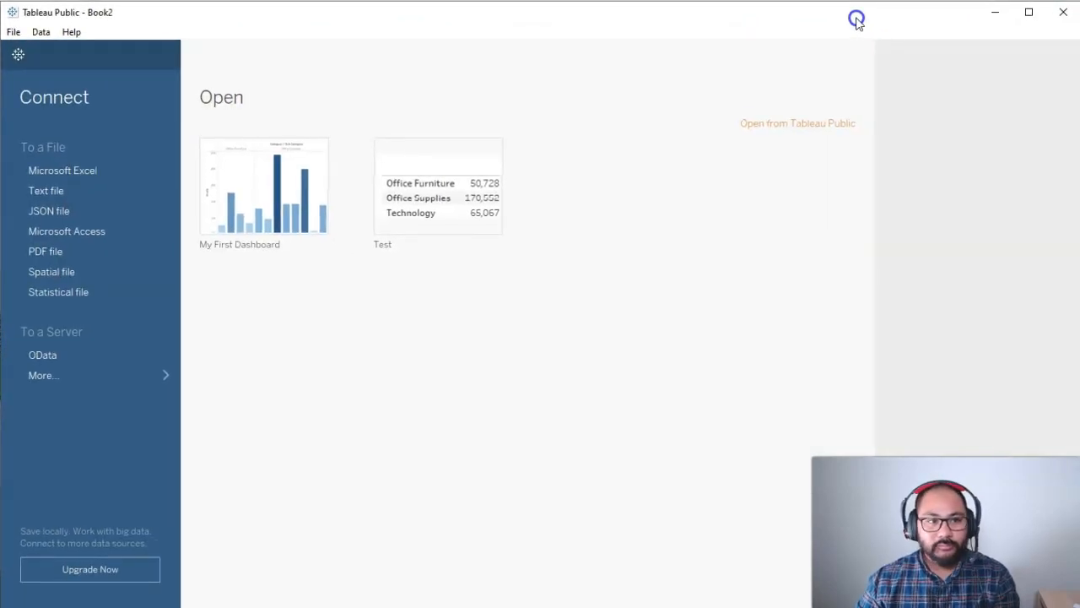
pyautogui.moveTo(1079, 20); pyautogui.dragTo(873, 38)
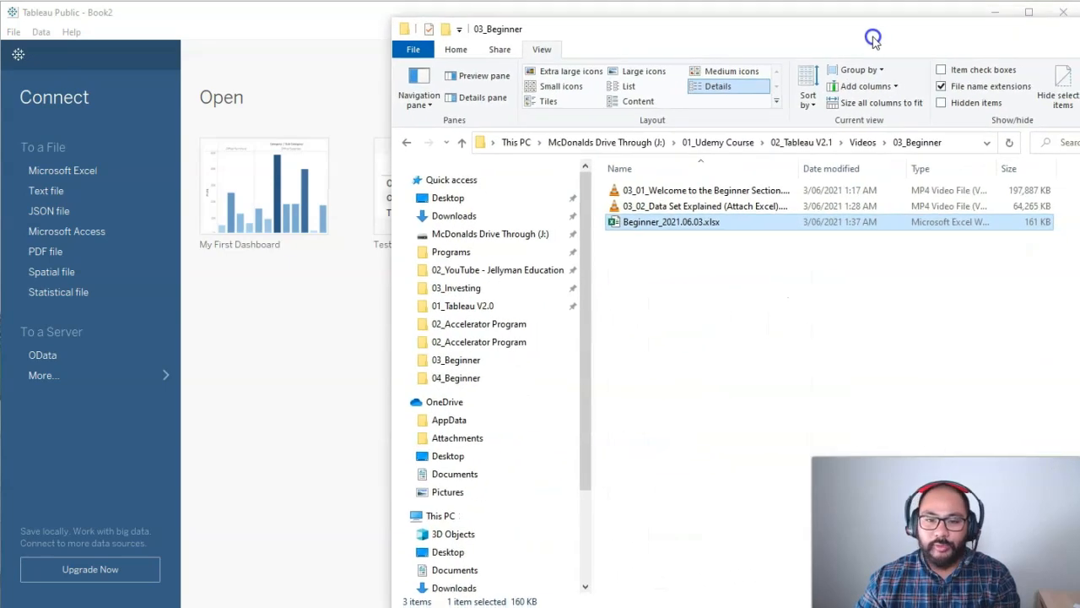
pyautogui.moveTo(708, 224); pyautogui.dragTo(316, 347)
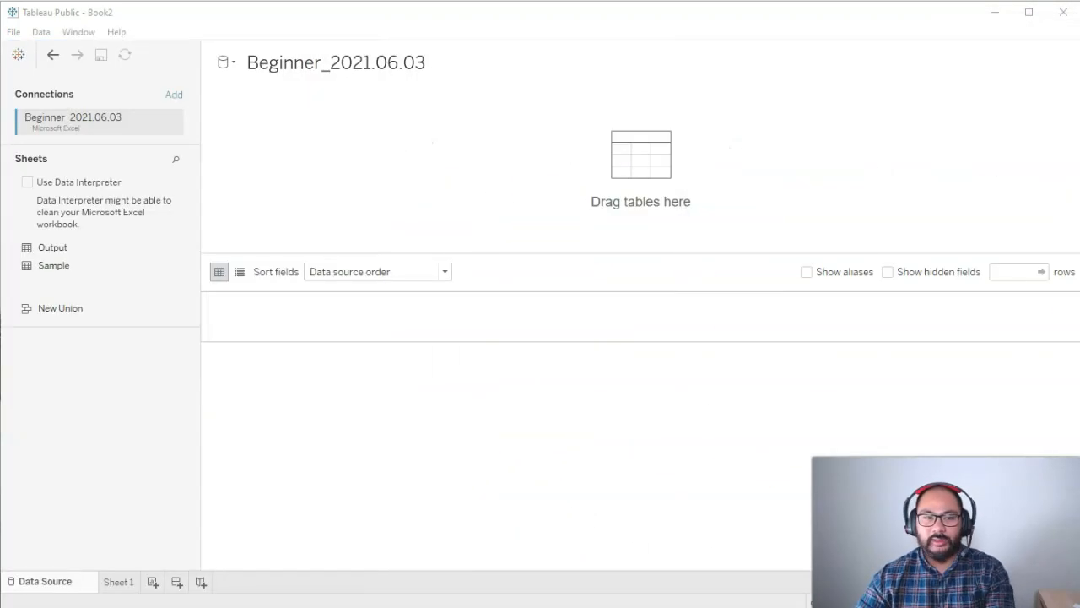
pyautogui.moveTo(102, 246); pyautogui.dragTo(429, 139)
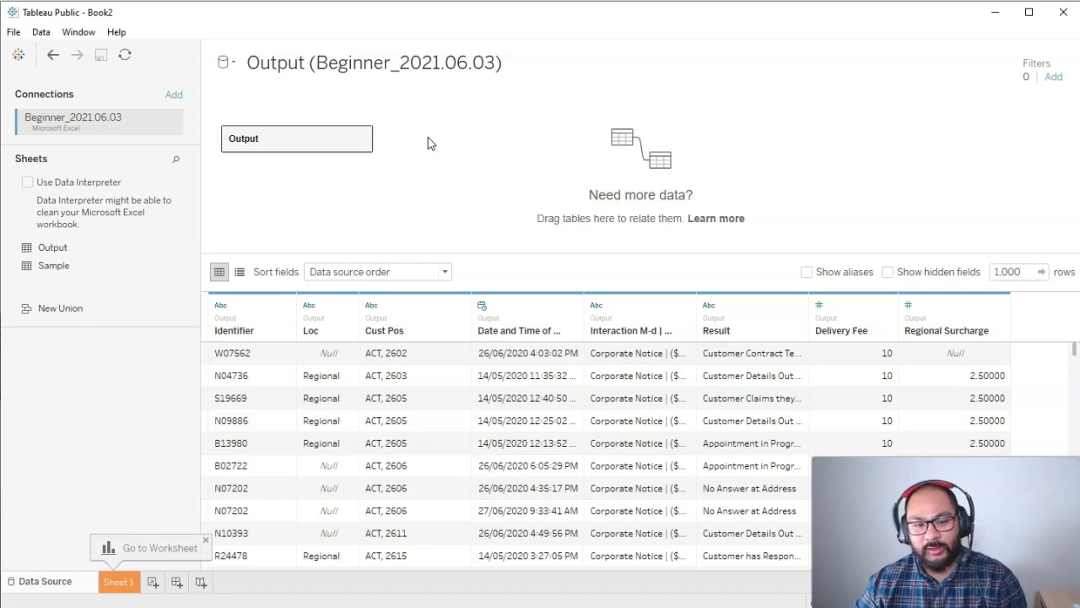
pyautogui.moveTo(755, 251); pyautogui.dragTo(752, 187)
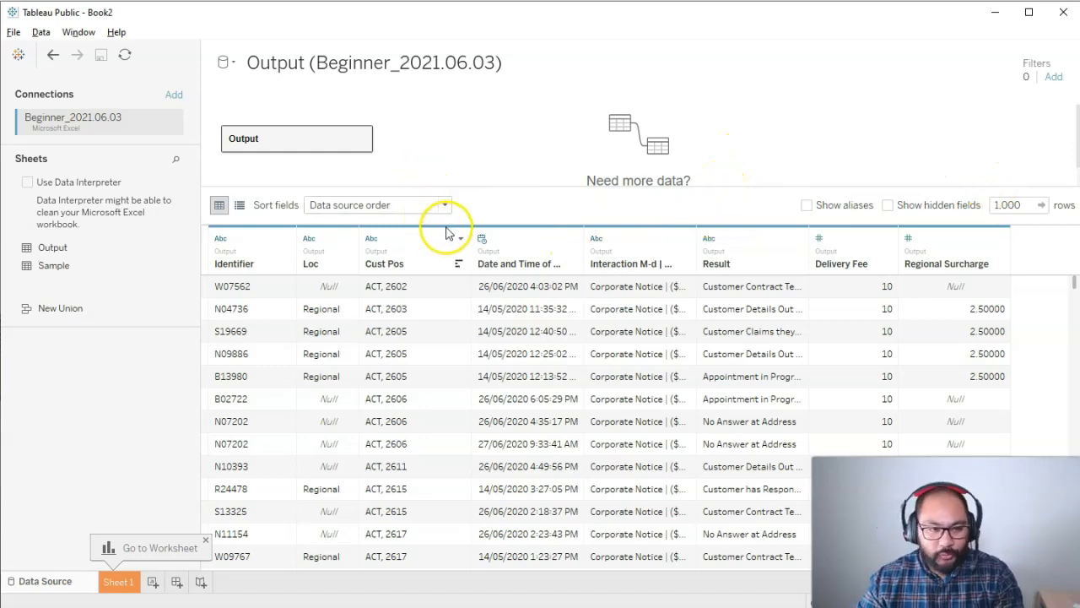
pyautogui.moveTo(174, 110)
pyautogui.mouseDown()
pyautogui.moveTo(53, 89)
pyautogui.moveTo(167, 106)
pyautogui.mouseUp()
pyautogui.moveTo(116, 225); pyautogui.dragTo(107, 188)
pyautogui.moveTo(17, 319); pyautogui.dragTo(82, 311)
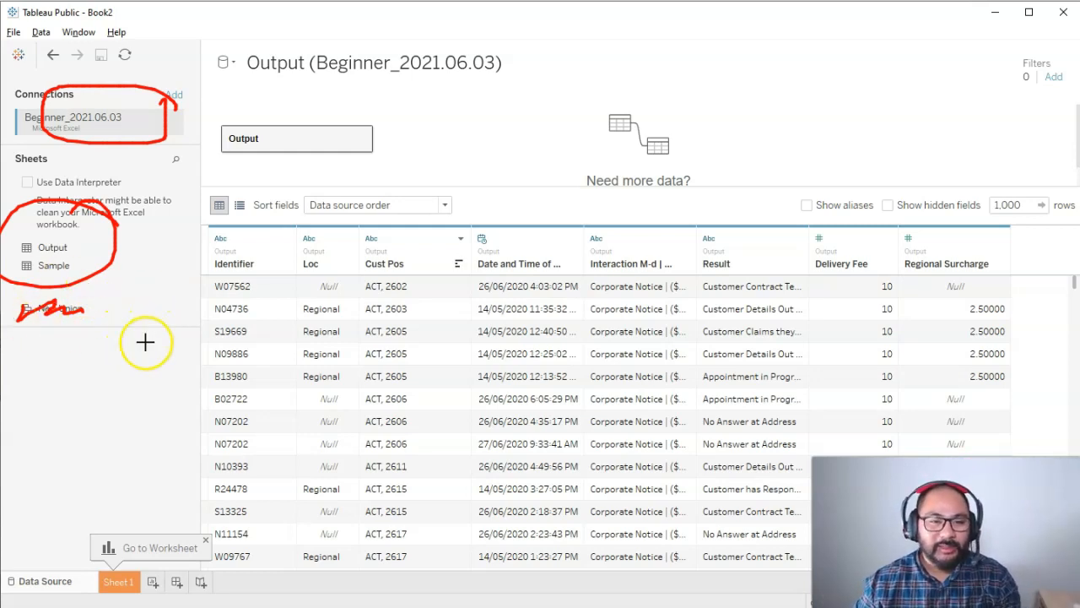
pyautogui.moveTo(534, 48)
pyautogui.mouseDown()
pyautogui.moveTo(374, 38)
pyautogui.moveTo(202, 49)
pyautogui.moveTo(501, 68)
pyautogui.moveTo(521, 54)
pyautogui.mouseUp()
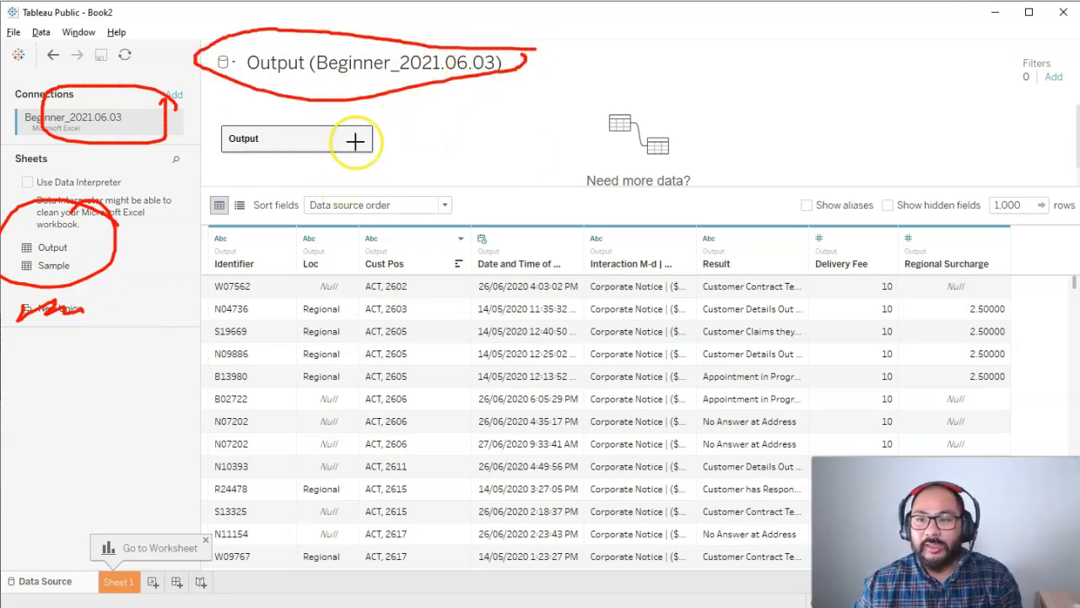
pyautogui.moveTo(1059, 53)
pyautogui.mouseDown()
pyautogui.moveTo(1068, 69)
pyautogui.moveTo(1053, 53)
pyautogui.mouseUp()
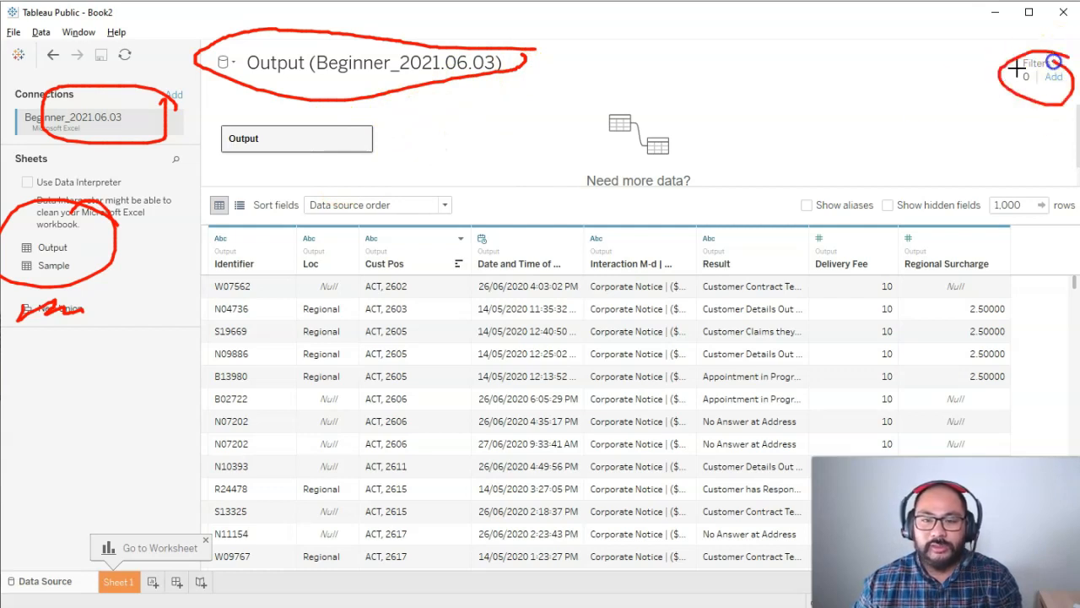
pyautogui.moveTo(438, 128)
pyautogui.mouseDown()
pyautogui.moveTo(236, 109)
pyautogui.moveTo(294, 186)
pyautogui.moveTo(489, 130)
pyautogui.moveTo(462, 122)
pyautogui.mouseUp()
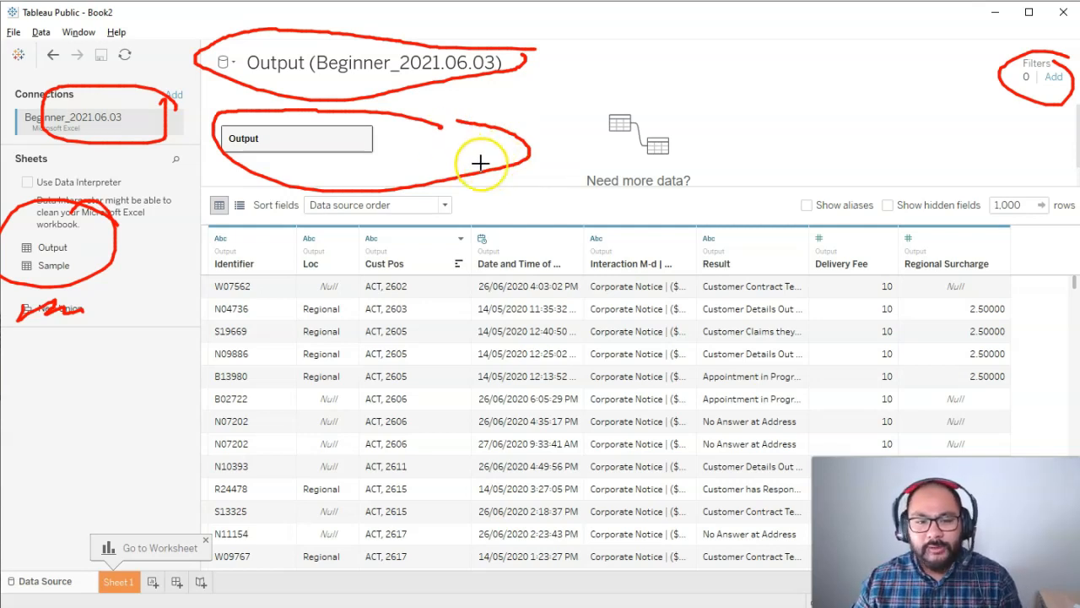
pyautogui.moveTo(199, 183)
pyautogui.mouseDown()
pyautogui.moveTo(1067, 190)
pyautogui.moveTo(1055, 456)
pyautogui.mouseUp()
pyautogui.moveTo(198, 184); pyautogui.dragTo(226, 511)
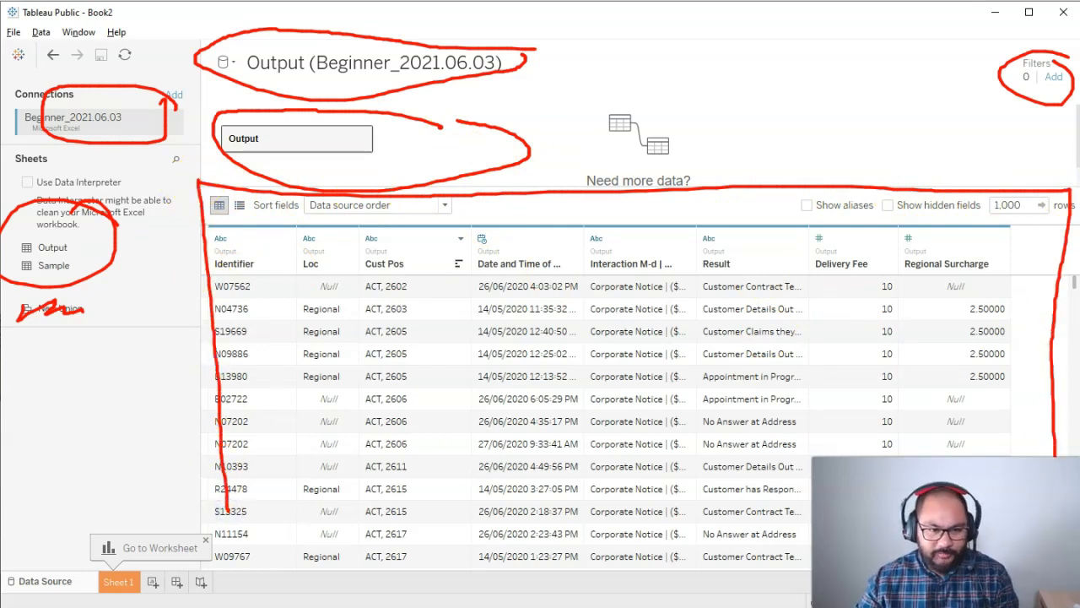
pyautogui.press('e')
pyautogui.press('Escape')
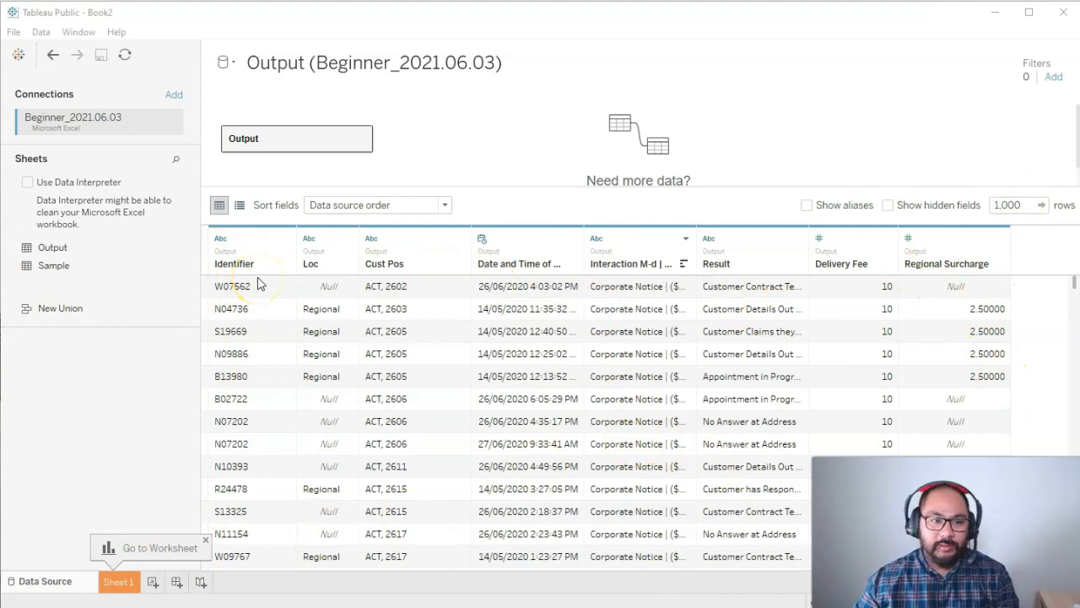
pyautogui.moveTo(241, 191)
pyautogui.mouseDown()
pyautogui.moveTo(255, 210)
pyautogui.moveTo(240, 194)
pyautogui.mouseUp()
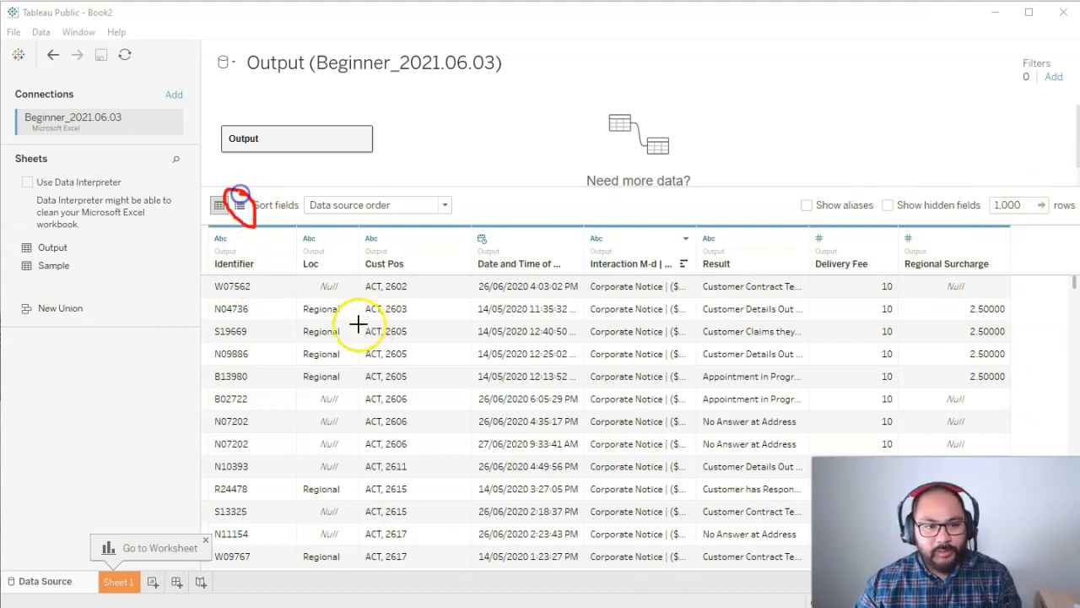
# Show the Output fields as a metadata list and try the A to Z and Z to A sorts before restoring data source order.
pyautogui.click(240, 205)
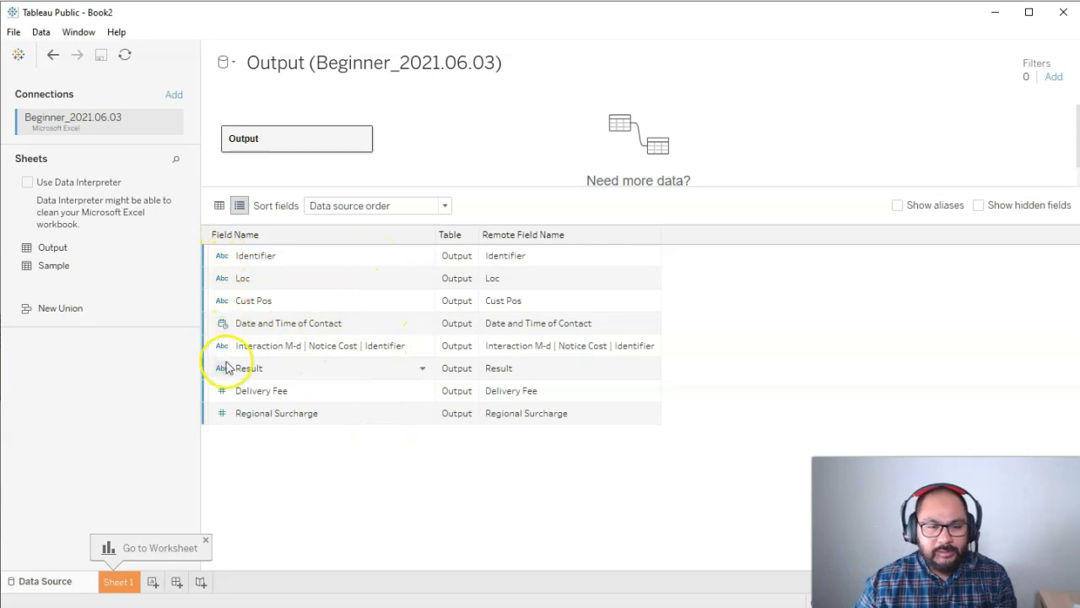
pyautogui.click(445, 206)
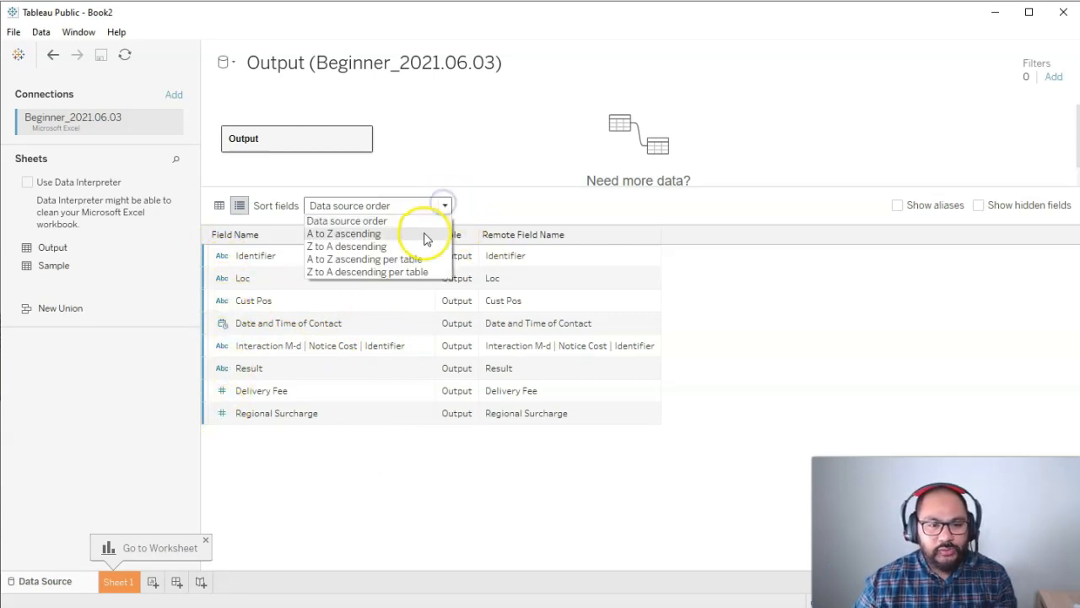
pyautogui.click(424, 235)
pyautogui.click(445, 206)
pyautogui.click(424, 255)
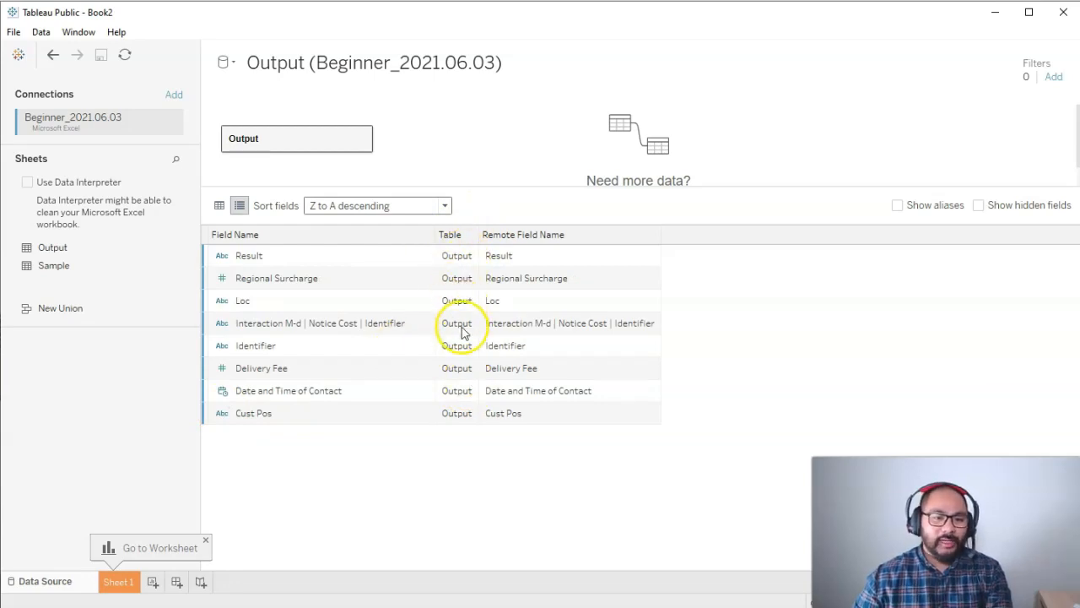
pyautogui.click(445, 207)
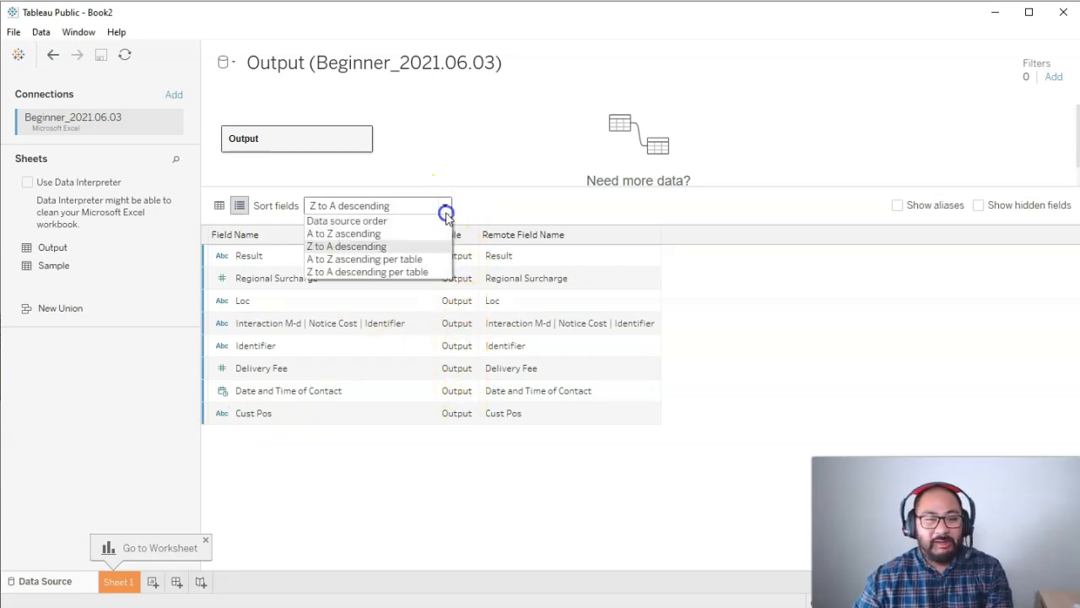
pyautogui.click(431, 221)
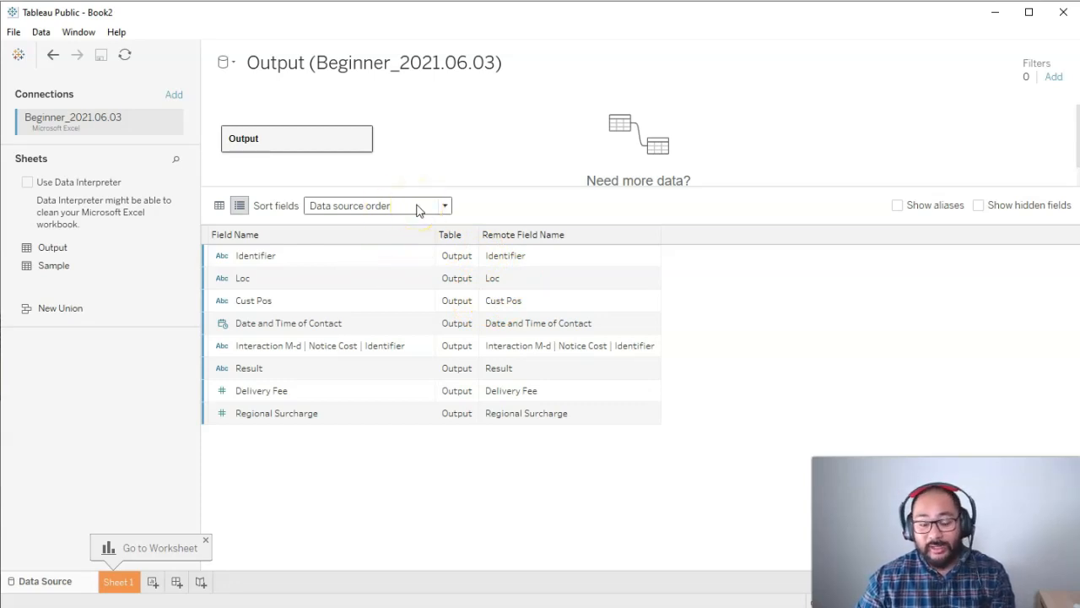
# Try the show aliases and show hidden fields options on the Output field list, and return to the data grid.
pyautogui.click(896, 206)
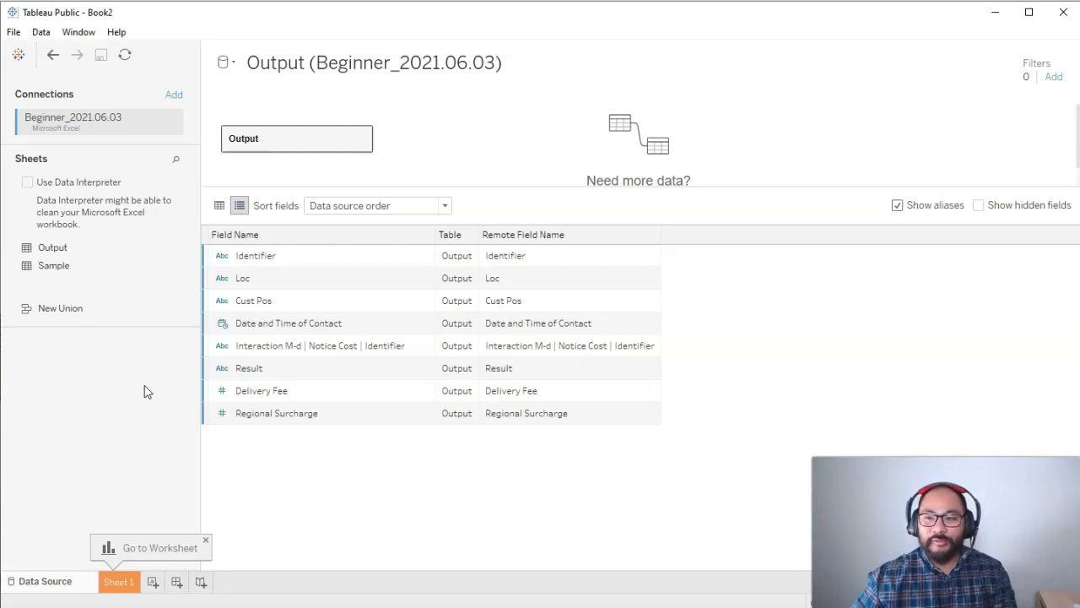
pyautogui.click(896, 205)
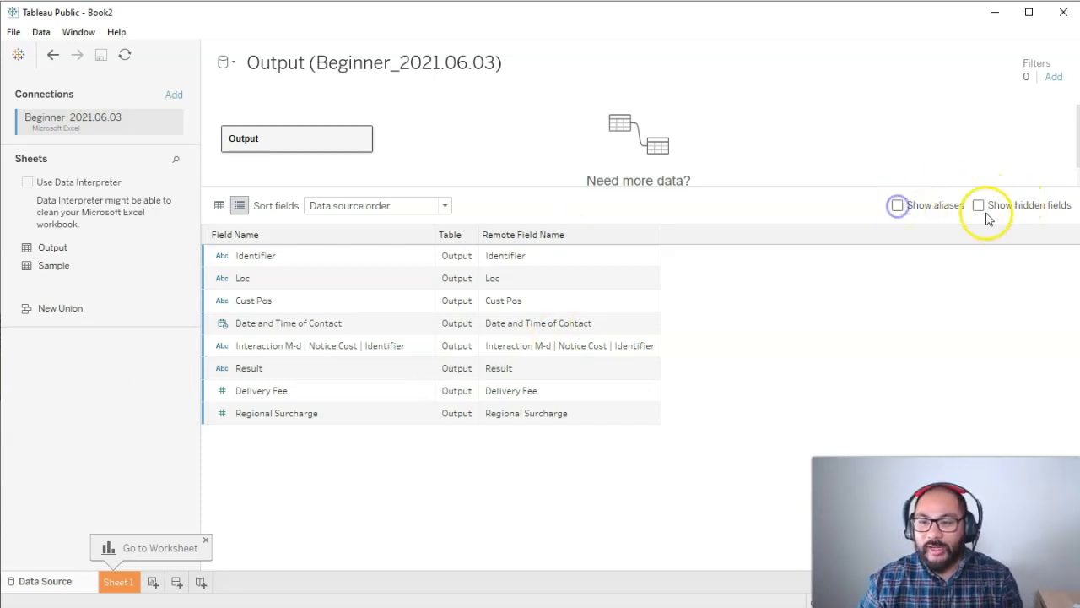
pyautogui.click(979, 206)
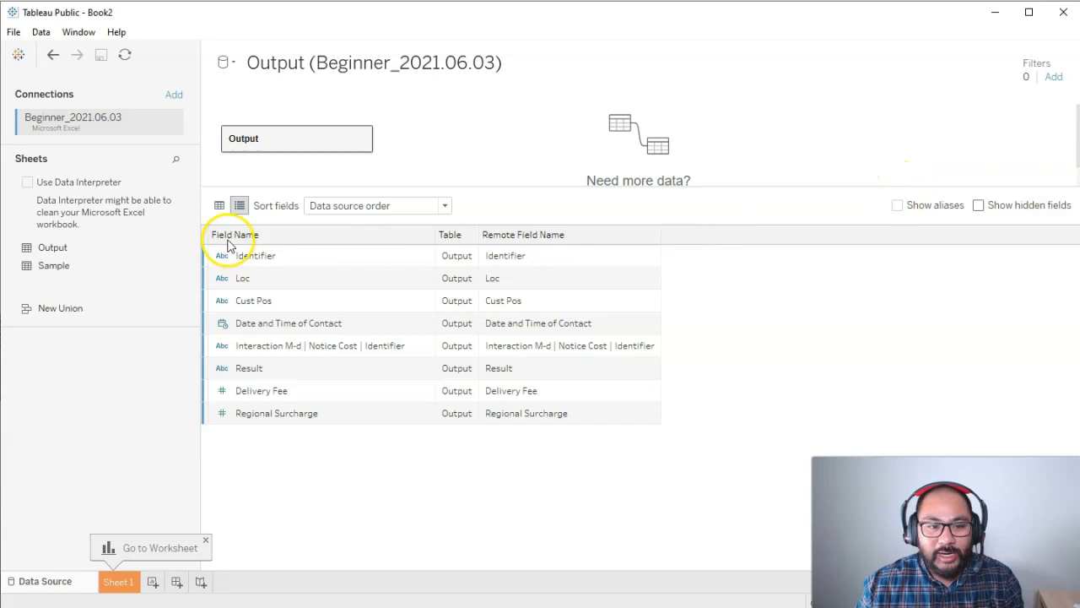
pyautogui.click(218, 205)
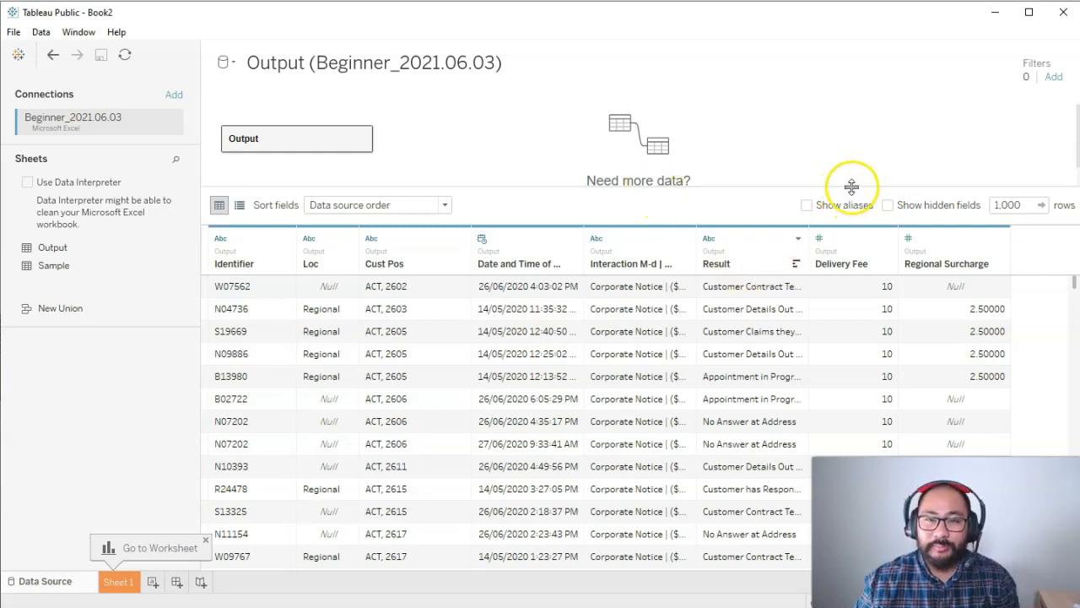
# Switch to the Beginner_2021.06.03.xlsx workbook in Excel and narrow its window so Tableau's row setting stays in view.
pyautogui.click(1021, 205)
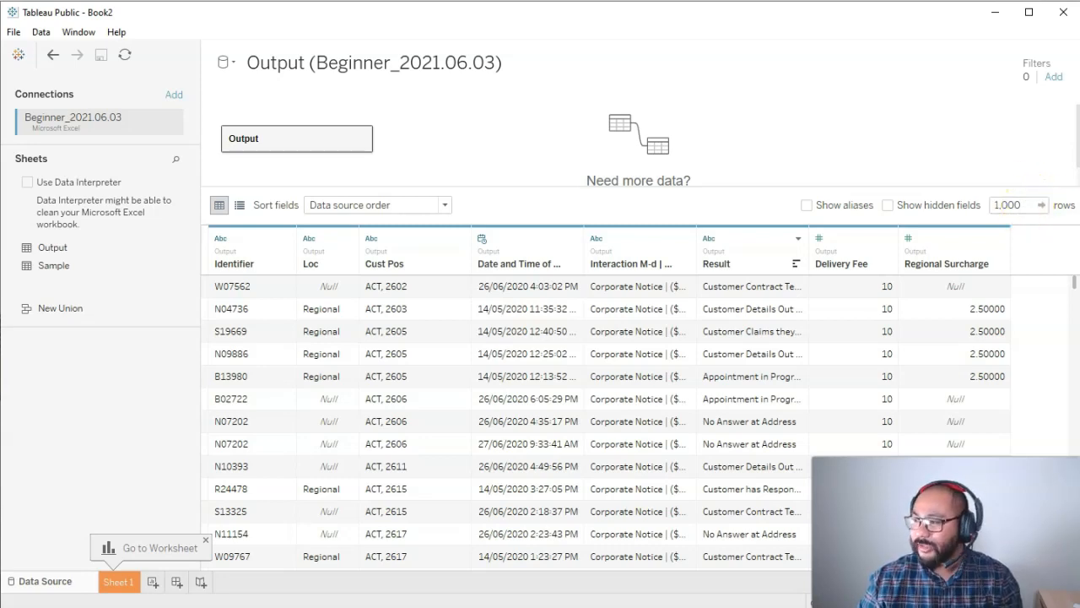
pyautogui.hotkey('alt', 'Tab')
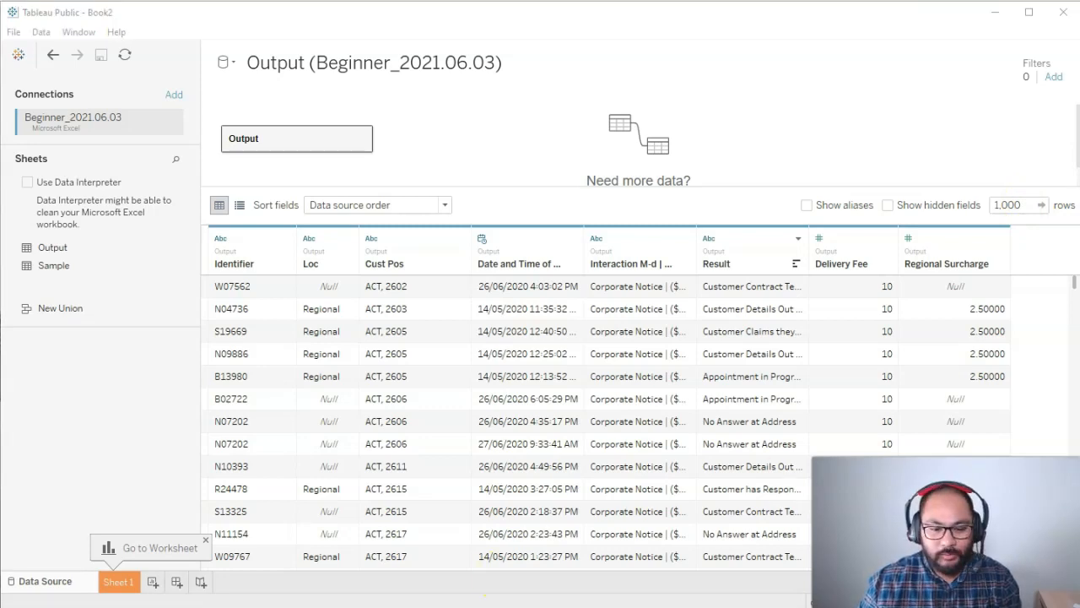
pyautogui.click(557, 596)
pyautogui.moveTo(856, 16); pyautogui.dragTo(663, 11)
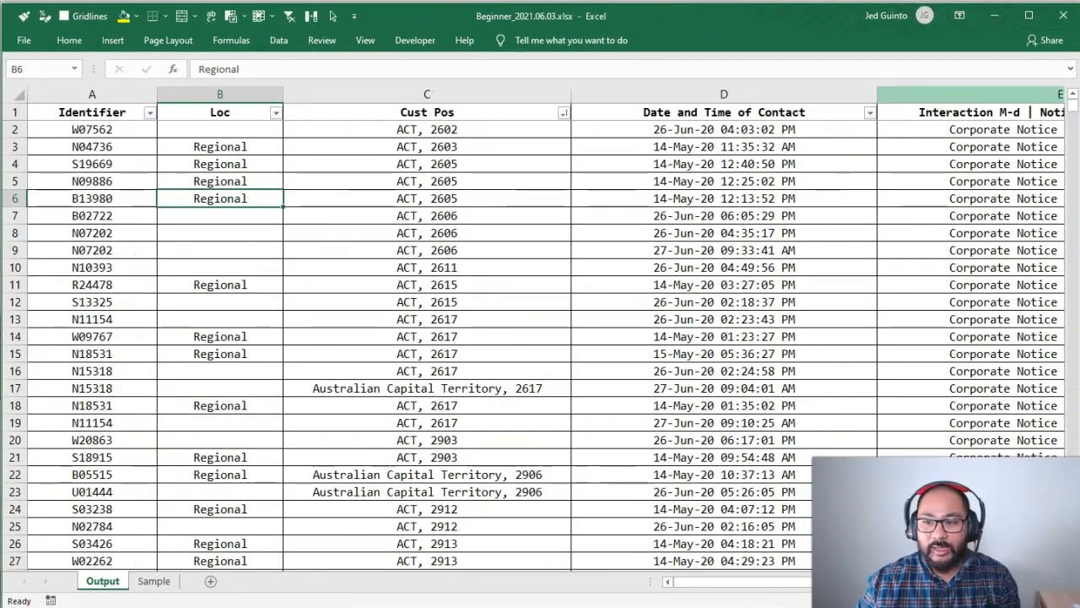
pyautogui.click(1073, 150)
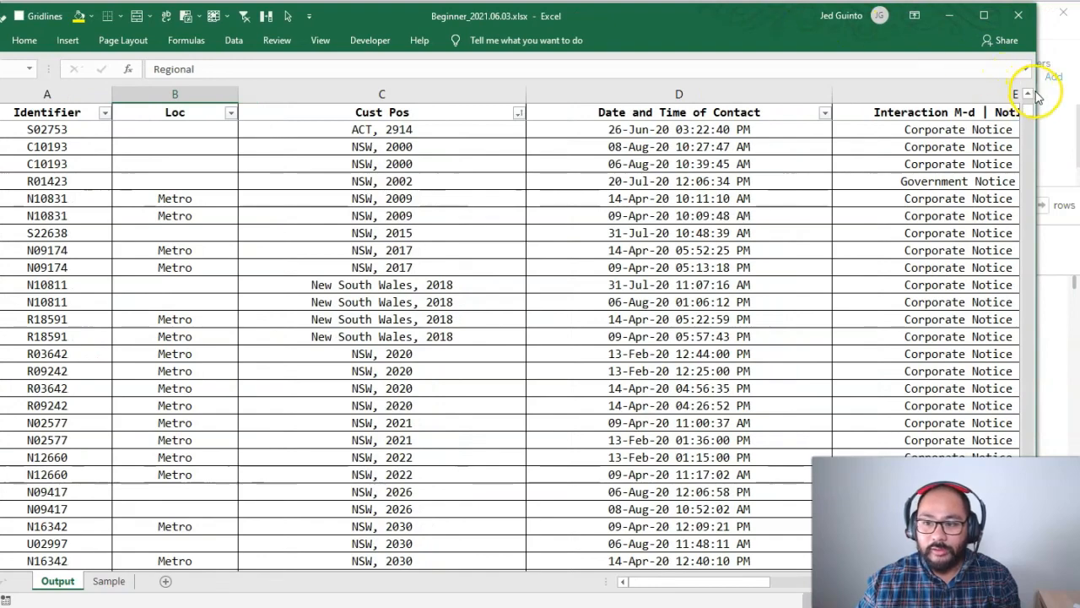
pyautogui.moveTo(1030, 89); pyautogui.dragTo(783, 120)
pyautogui.moveTo(430, 19); pyautogui.dragTo(475, 19)
# Select the Identifier column from A2 down to the last filled row on the Output sheet to count the rows.
pyautogui.click(173, 246)
pyautogui.press('Up')
pyautogui.press('Up')
pyautogui.press('Left')
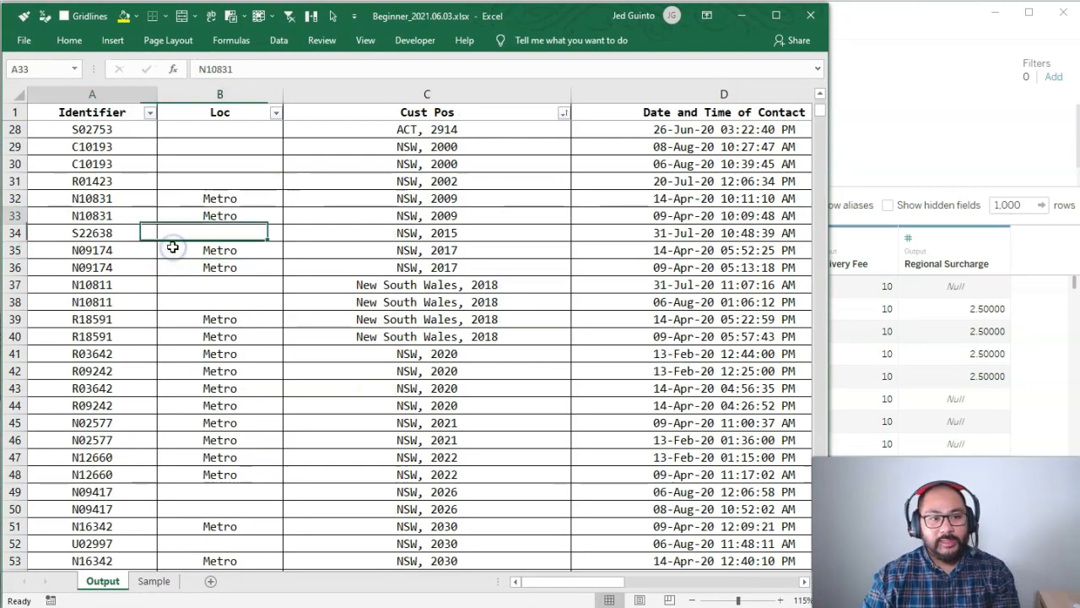
pyautogui.hotkey('ctrl', 'Up')
pyautogui.press('Down')
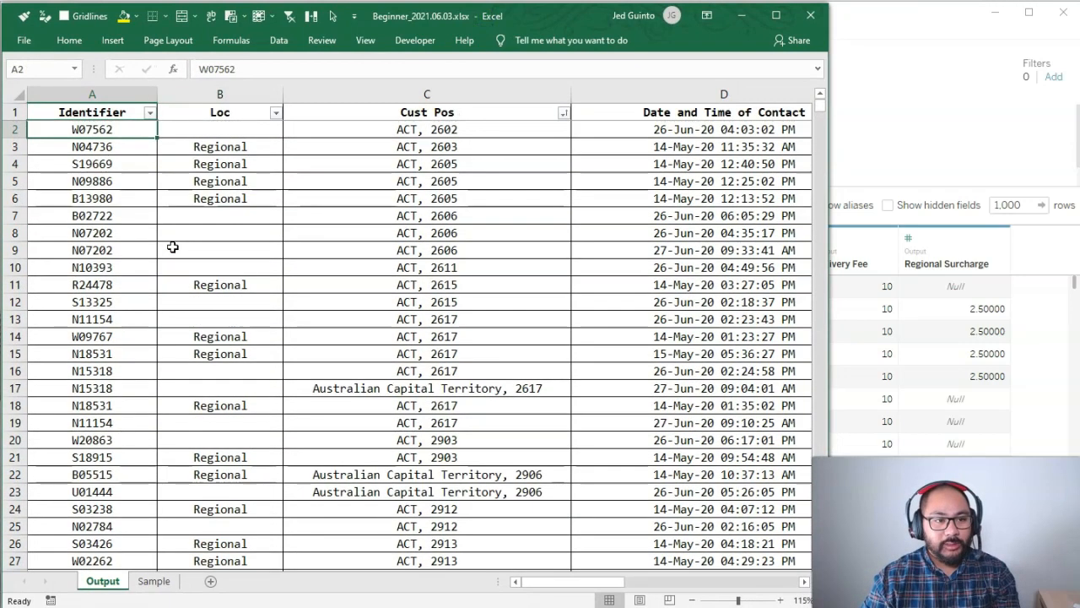
pyautogui.hotkey('ctrl', 'shift', 'Down')
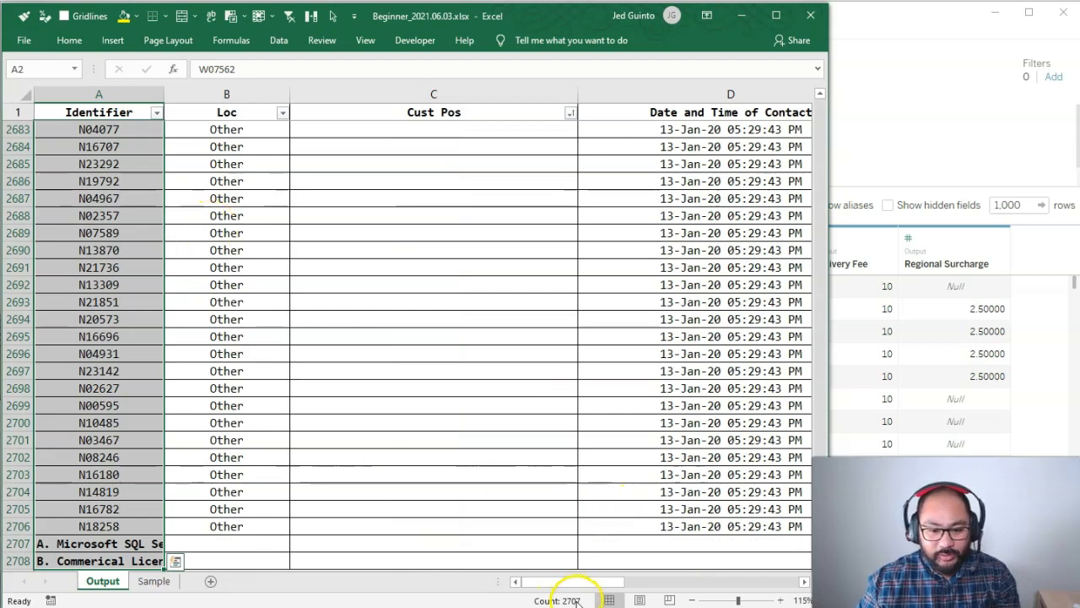
pyautogui.scroll(-2, 99, 538)
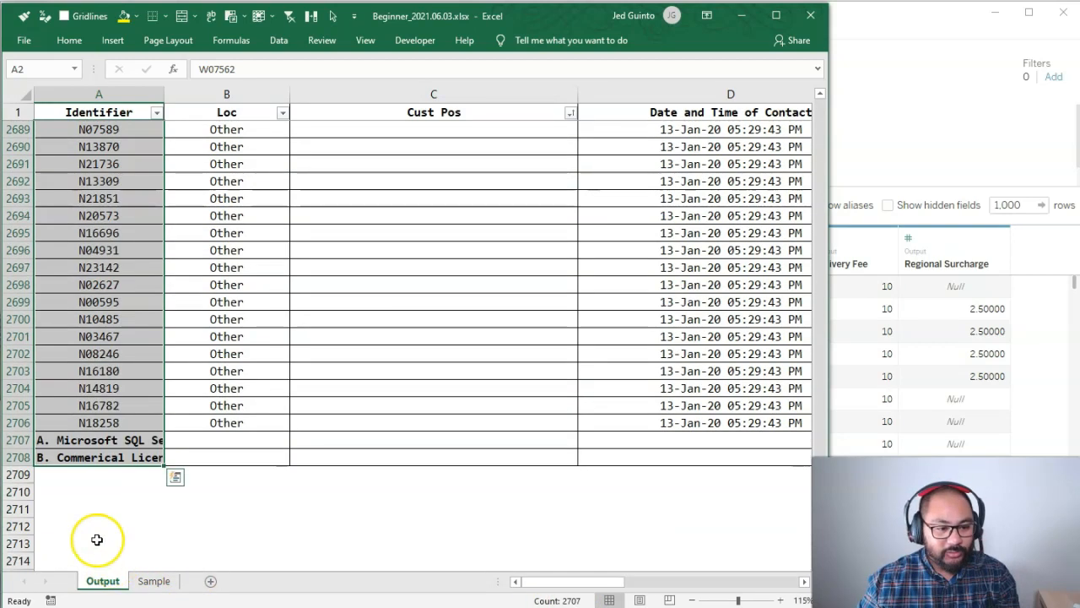
# Minimize Excel to return to Tableau Public and set the number of displayed rows in the data preview to 3000.
pyautogui.click(742, 16)
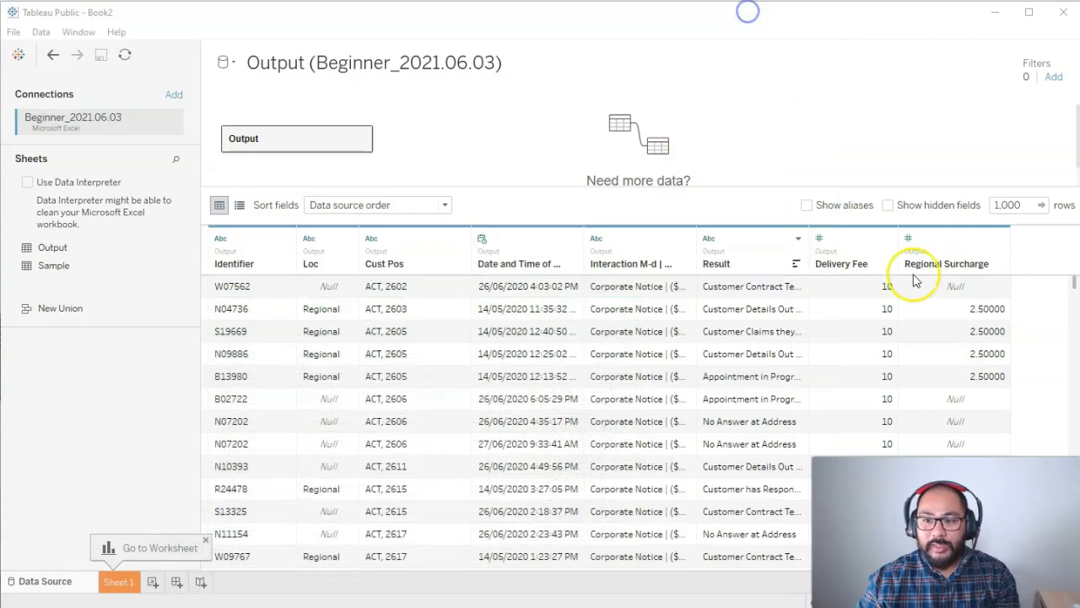
pyautogui.click(1032, 207)
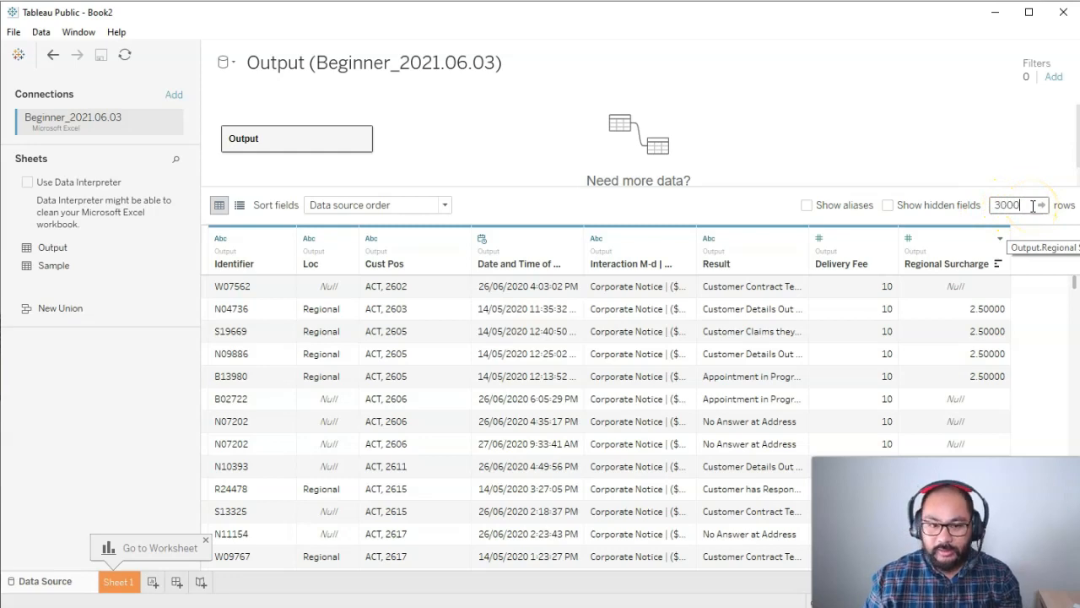
pyautogui.click(1020, 205)
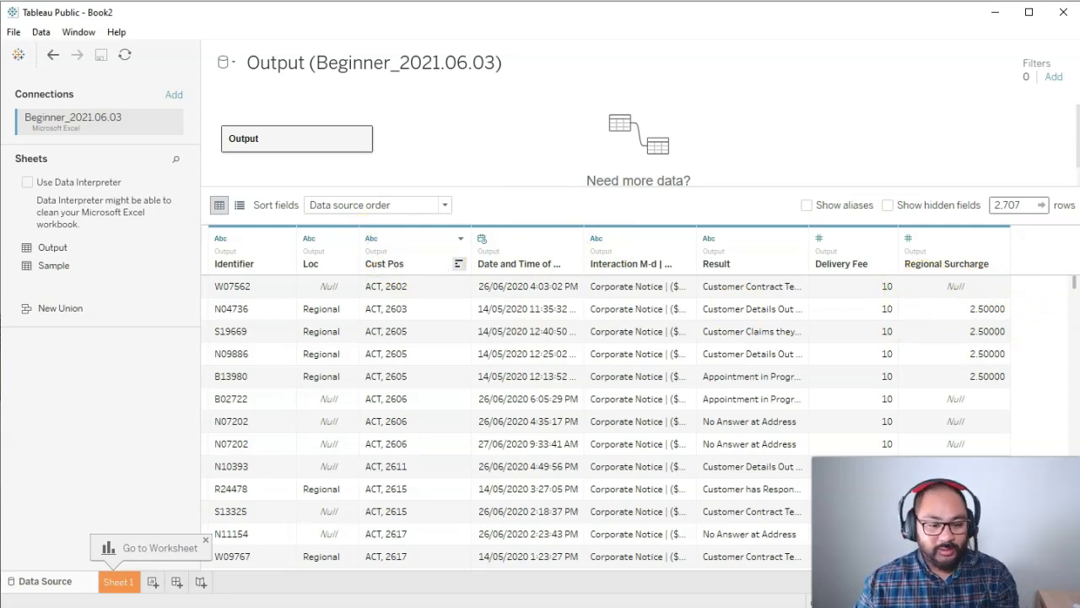
# Switch back to the Excel workbook, zoom the Output sheet out to 40%, and widen the window to view the table's last rows.
pyautogui.click(540, 596)
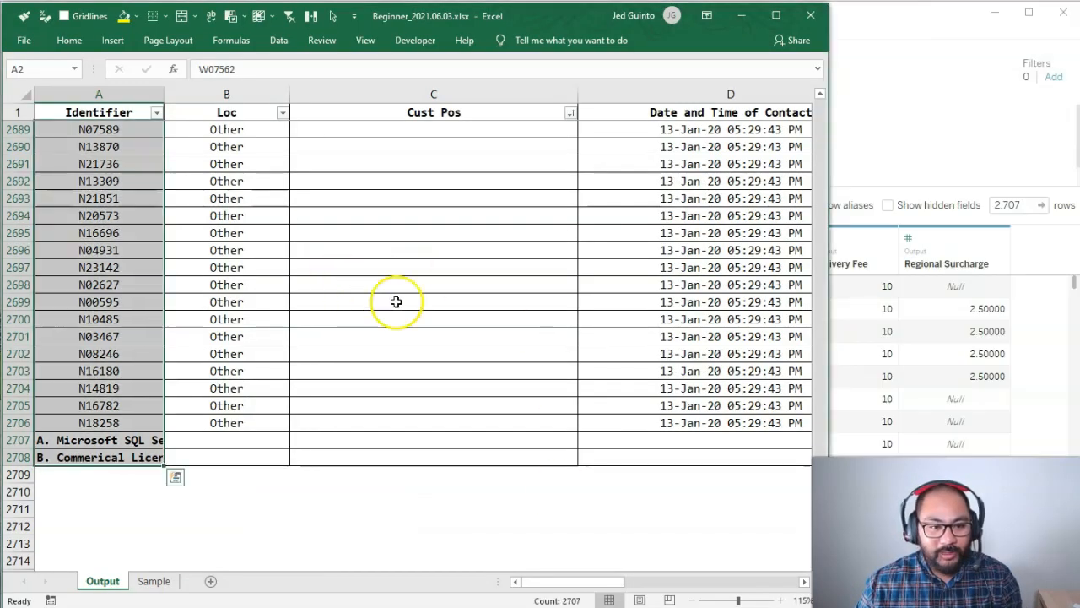
pyautogui.scroll(-5, 591, 343)
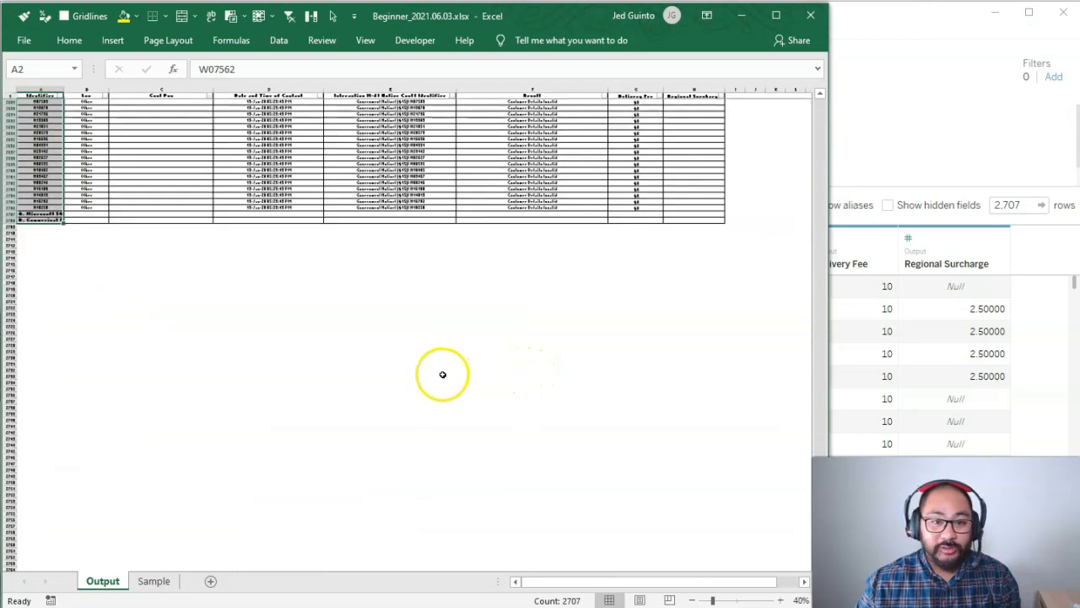
pyautogui.moveTo(827, 242); pyautogui.dragTo(1075, 261)
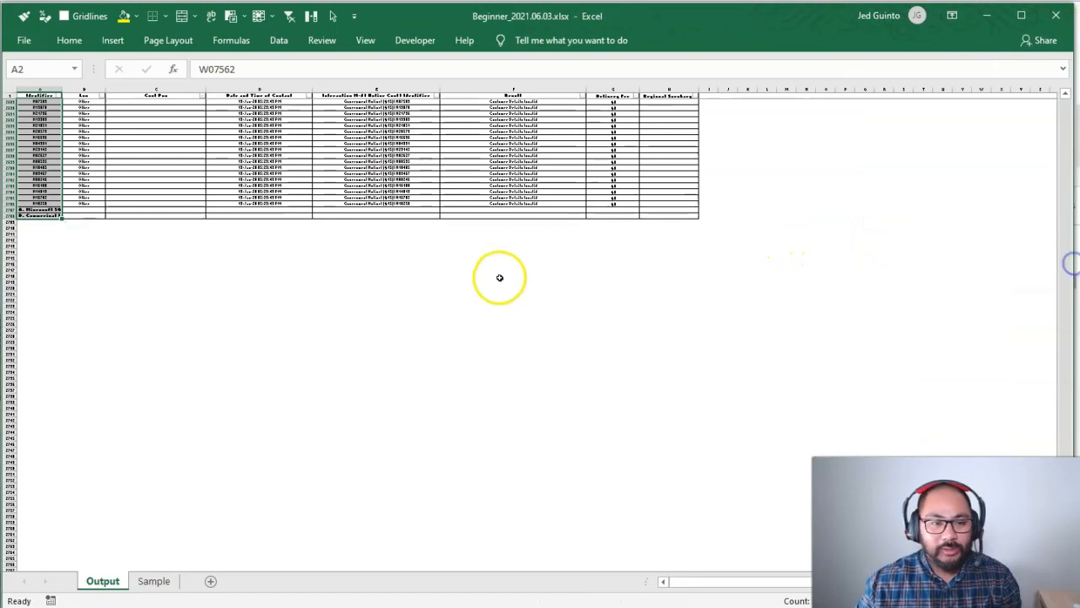
# Look through the Output sheet's records from the table's last rows back up through the WA and VIC entries.
pyautogui.scroll(14, 500, 277)
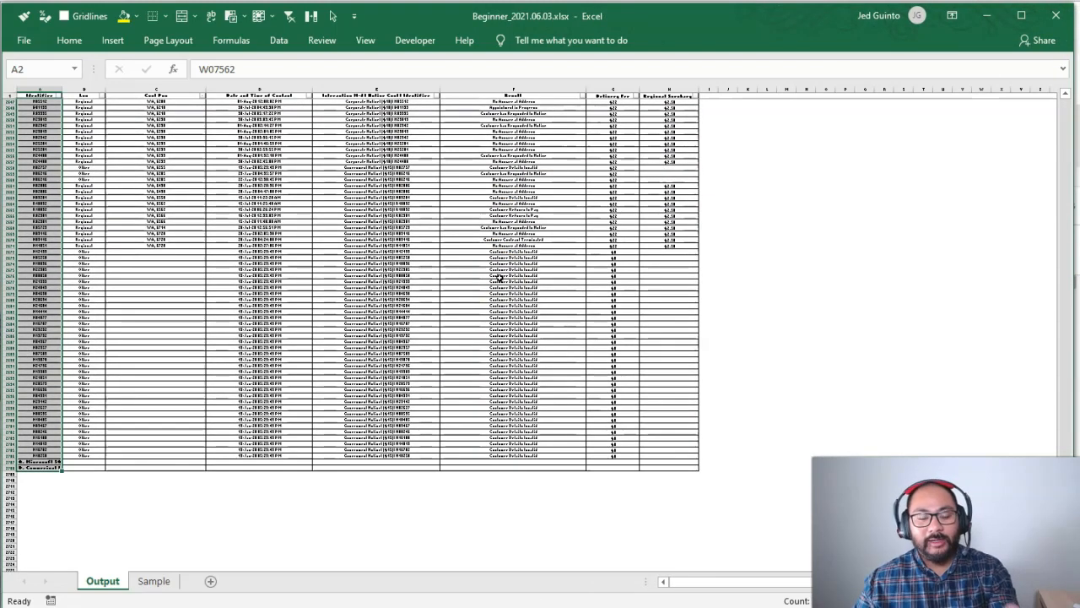
pyautogui.scroll(4, 497, 279)
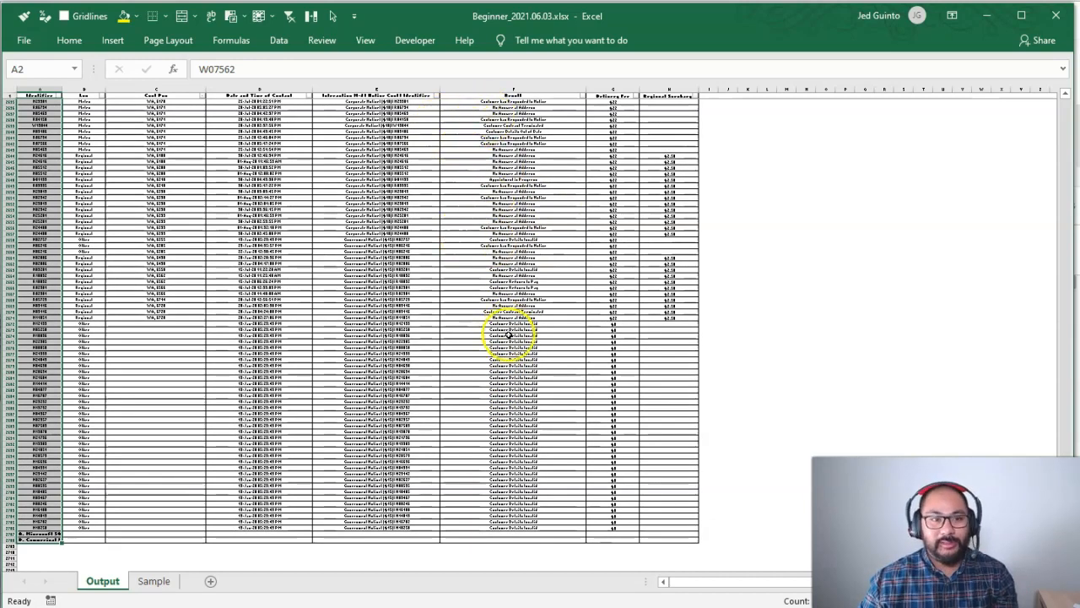
pyautogui.scroll(7, 460, 422)
pyautogui.scroll(6, 459, 430)
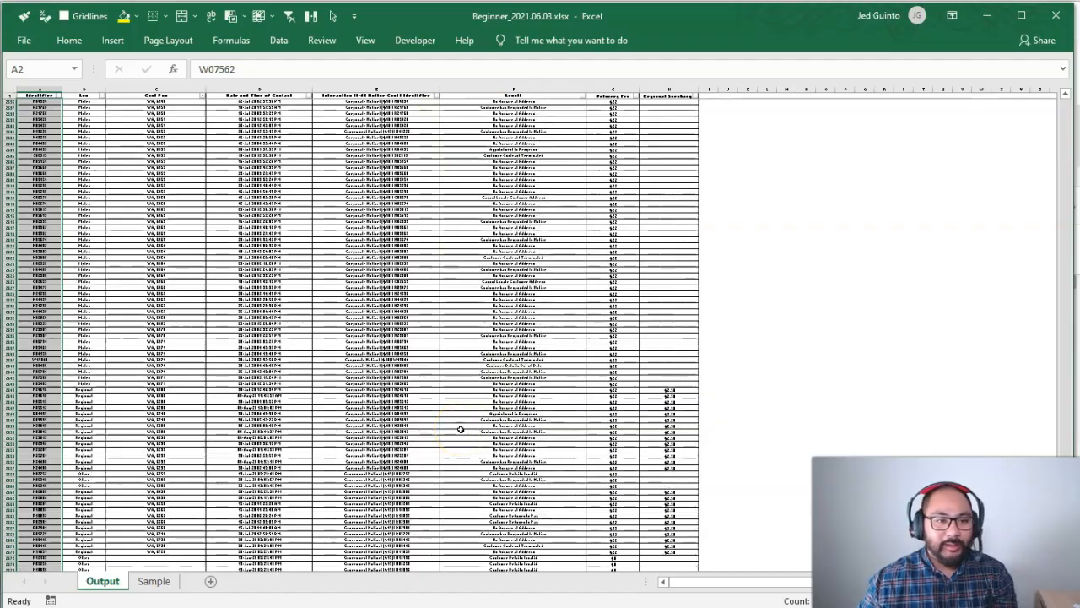
pyautogui.scroll(-20, 224, 326)
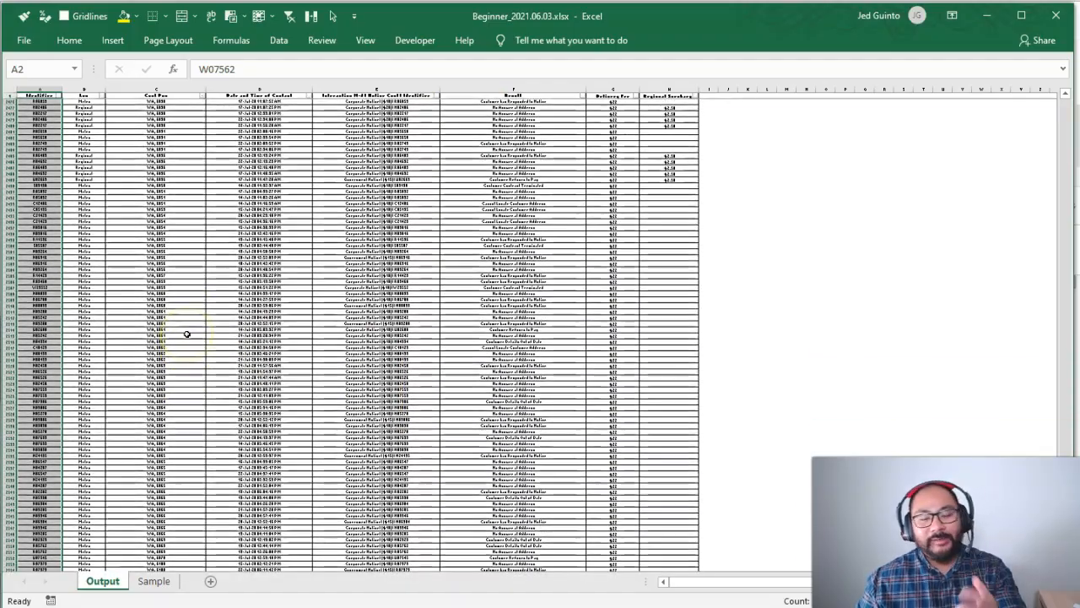
pyautogui.scroll(20, 186, 335)
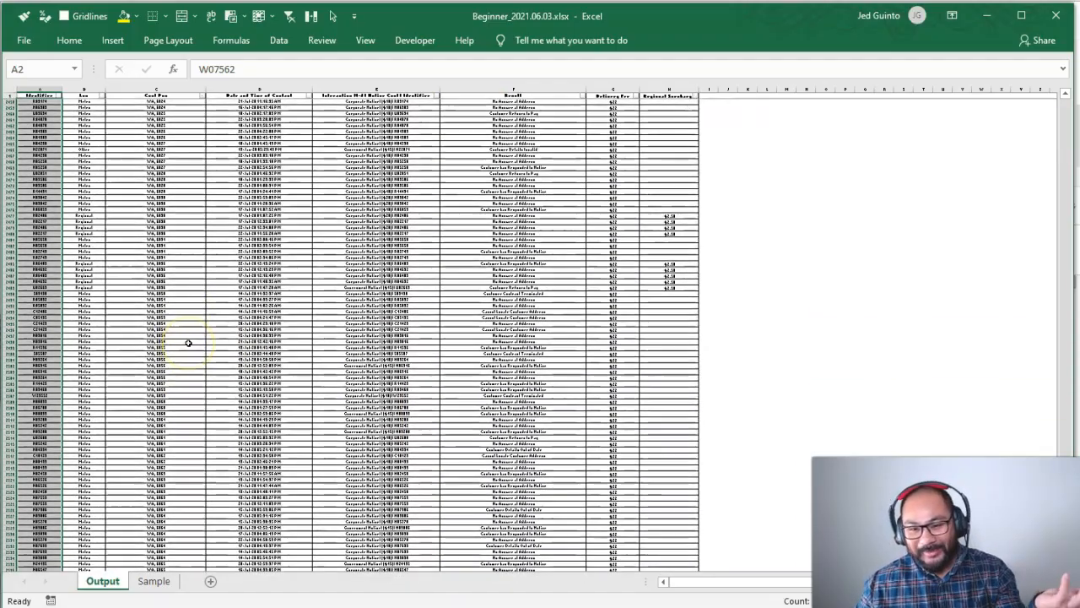
pyautogui.scroll(20, 188, 343)
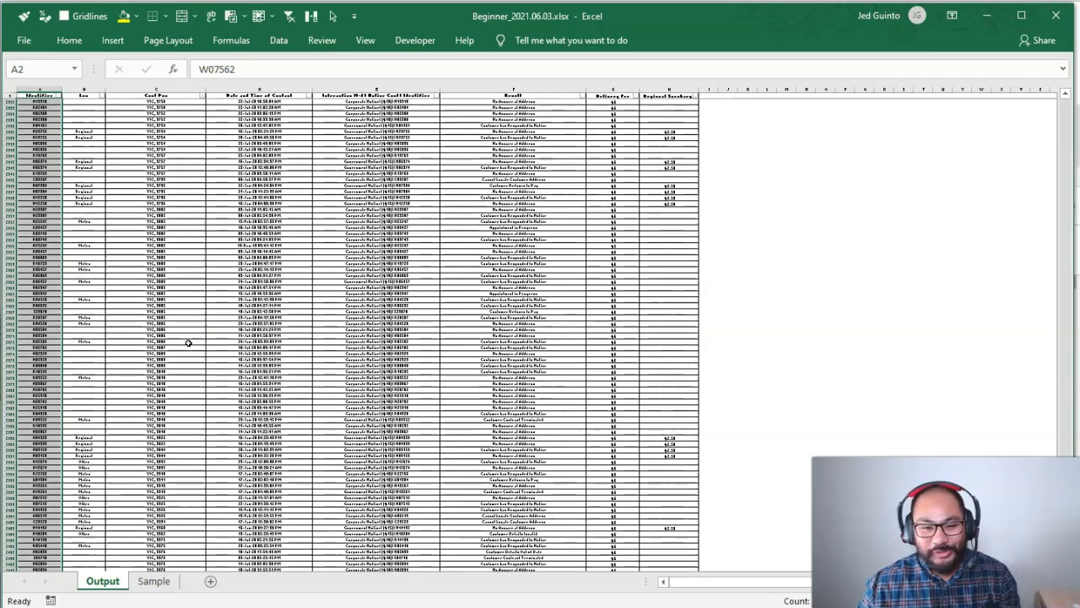
pyautogui.scroll(16, 189, 343)
# Highlight stretches of the Loc column and the Interaction column among the VIC rows to inspect their entries.
pyautogui.moveTo(87, 120); pyautogui.dragTo(74, 533)
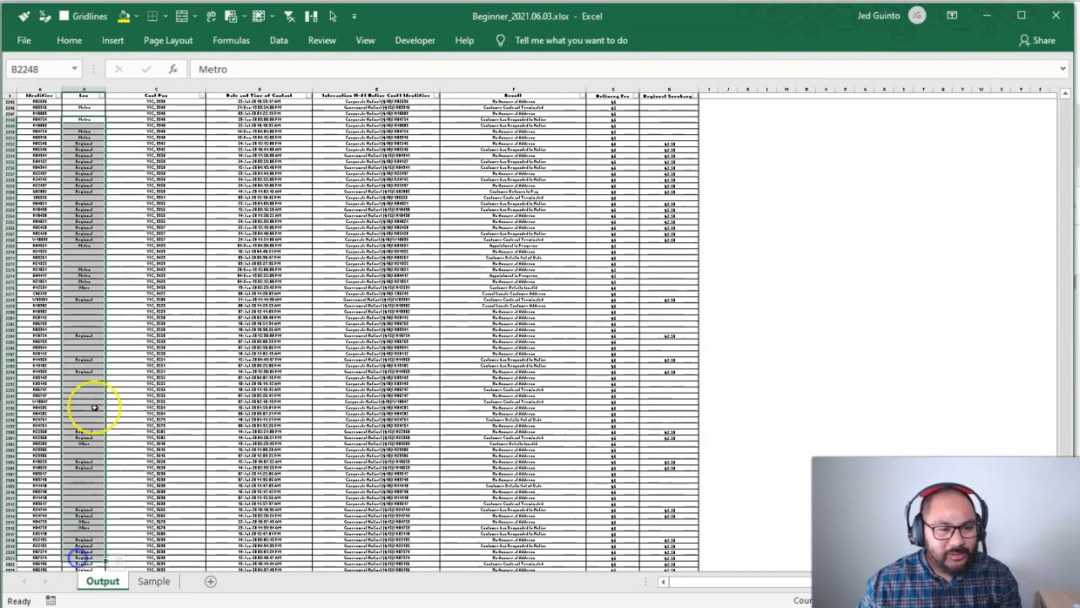
pyautogui.scroll(20, 100, 343)
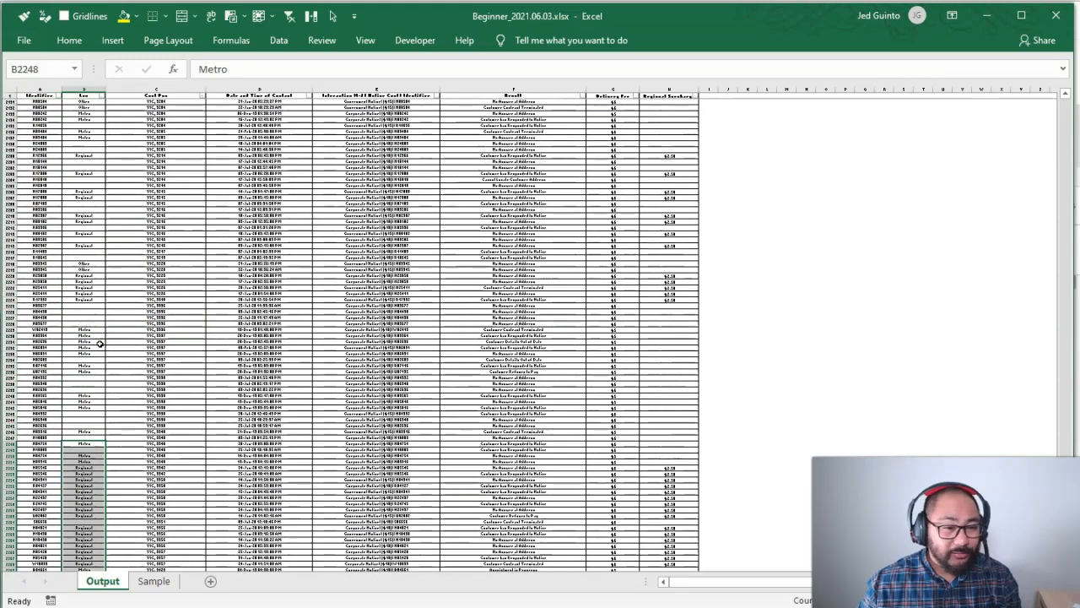
pyautogui.scroll(5, 100, 344)
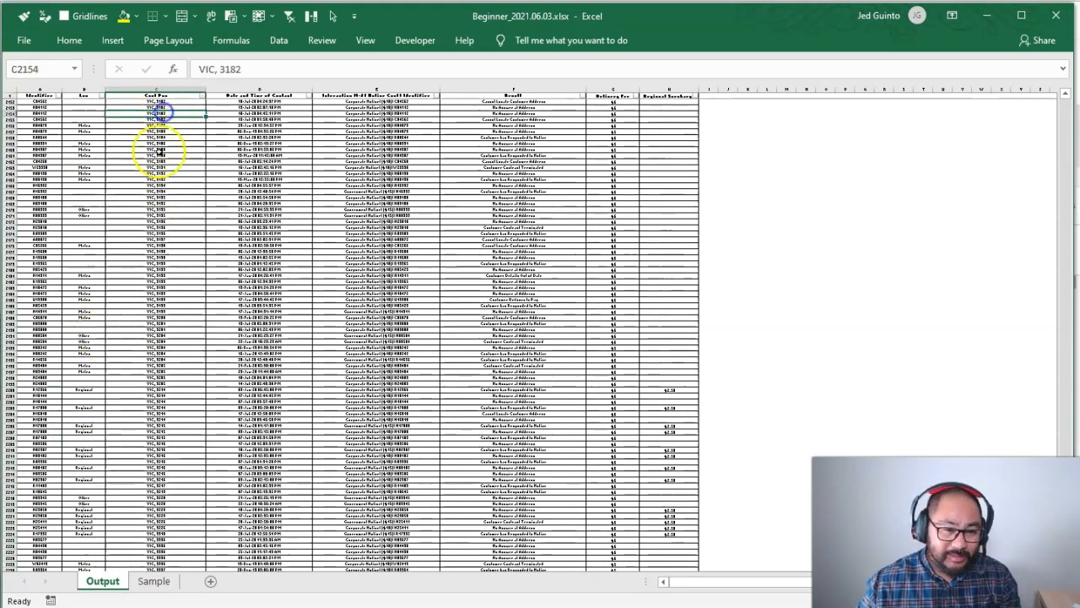
pyautogui.scroll(6, 234, 389)
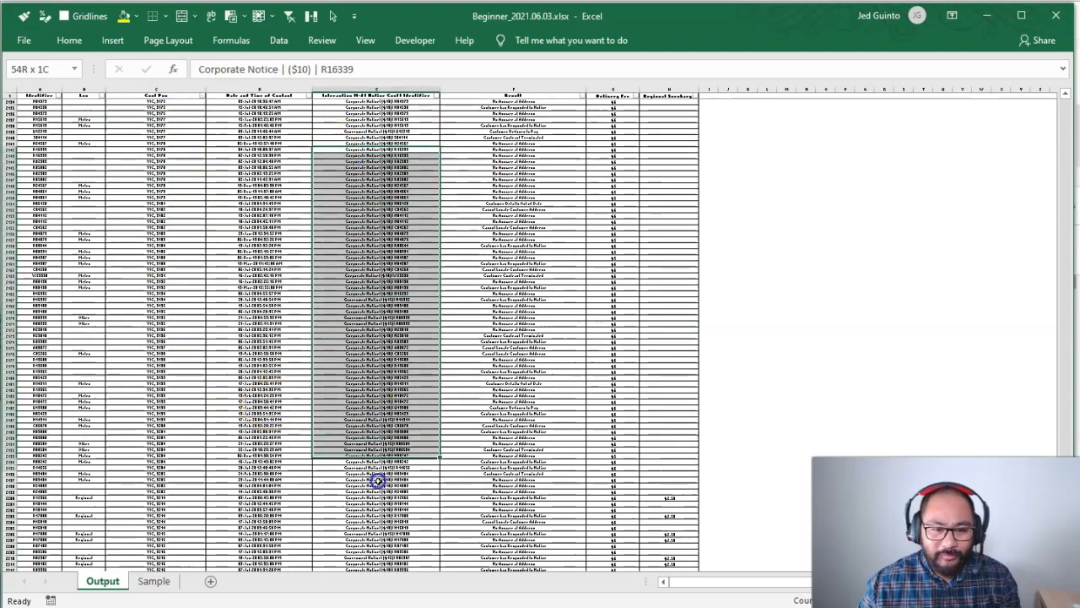
pyautogui.moveTo(378, 481); pyautogui.dragTo(378, 504)
pyautogui.scroll(9, 409, 389)
pyautogui.scroll(-8, 414, 391)
pyautogui.scroll(-1, 742, 144)
# Highlight Regional Surcharge and Delivery Fee cells among the VIC rows and compare the fees with the TAS records above.
pyautogui.moveTo(688, 109); pyautogui.dragTo(683, 480)
pyautogui.scroll(-7, 682, 472)
pyautogui.scroll(20, 656, 410)
pyautogui.moveTo(625, 114); pyautogui.dragTo(617, 405)
pyautogui.scroll(14, 622, 429)
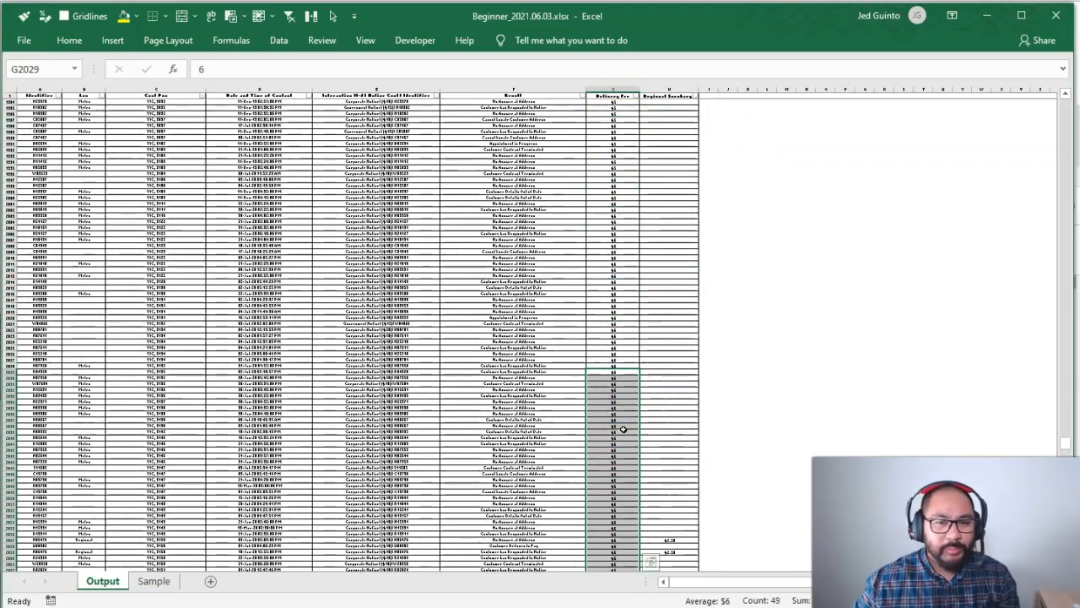
pyautogui.scroll(14, 622, 428)
pyautogui.scroll(12, 622, 428)
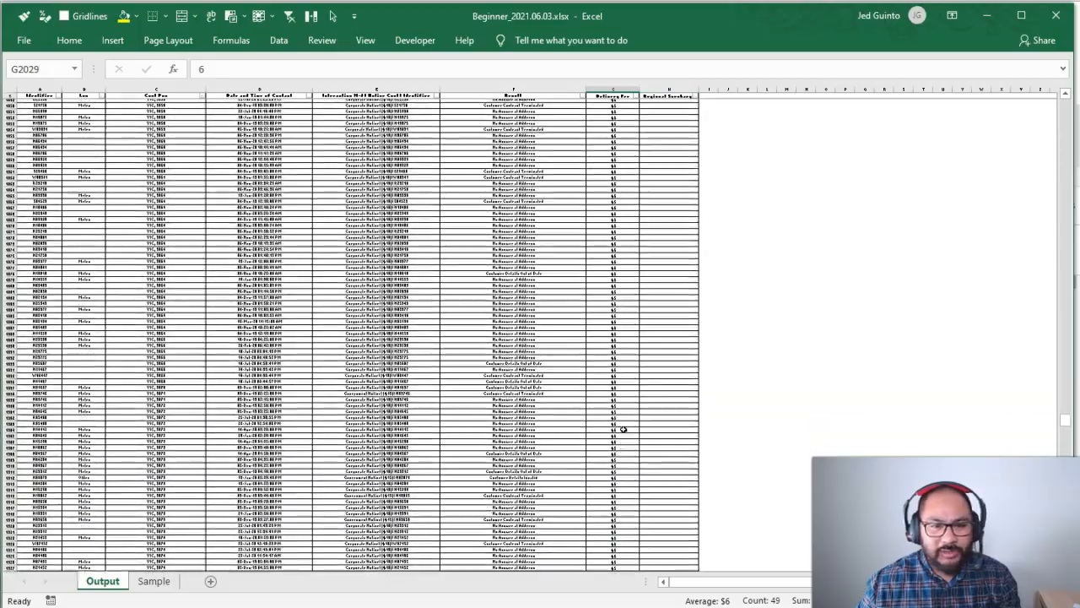
pyautogui.scroll(20, 622, 428)
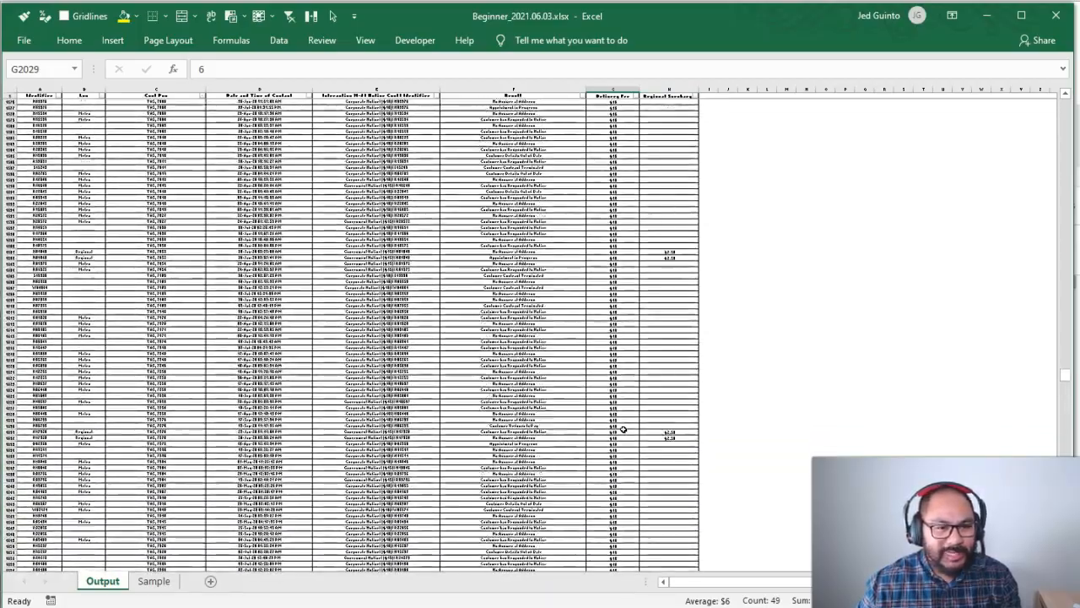
pyautogui.scroll(1, 622, 429)
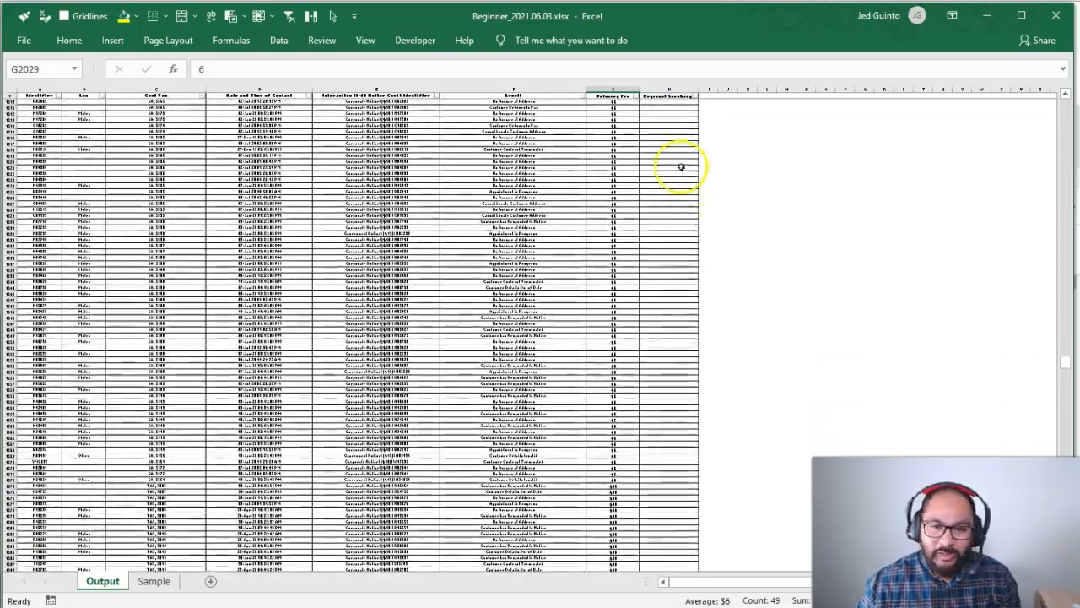
# Highlight stretches of the Regional Surcharge and Loc columns in the SA rows to check for blank cells.
pyautogui.moveTo(680, 159); pyautogui.dragTo(674, 408)
pyautogui.scroll(13, 341, 413)
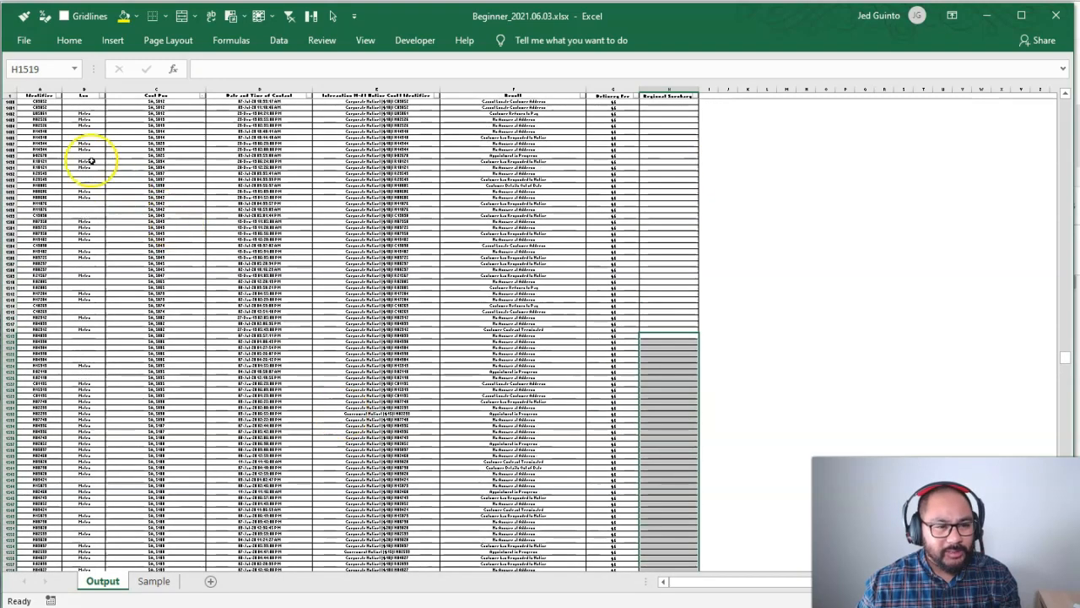
pyautogui.moveTo(85, 143); pyautogui.dragTo(84, 391)
pyautogui.scroll(7, 686, 381)
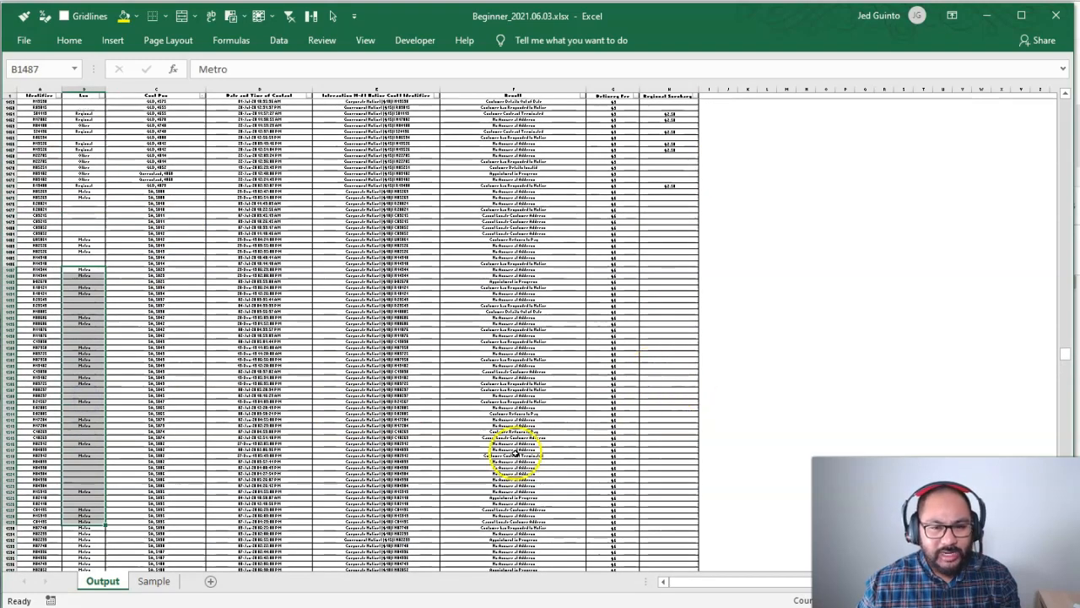
# Compare the Cust Pos entries written as Queensland with the QLD ones, and look on up through the NSW rows.
pyautogui.scroll(8, 338, 405)
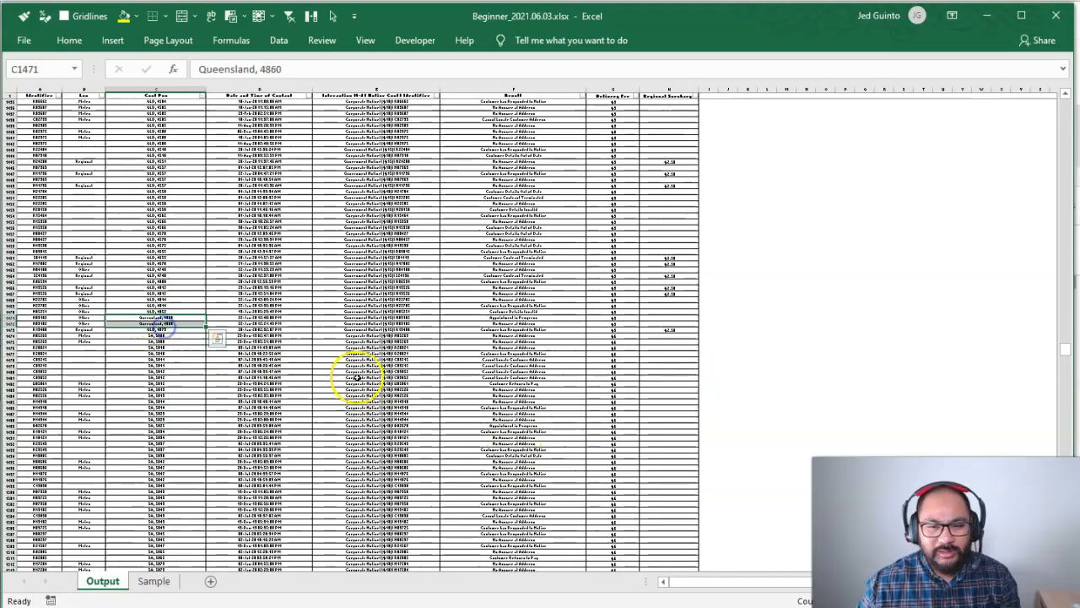
pyautogui.scroll(20, 359, 377)
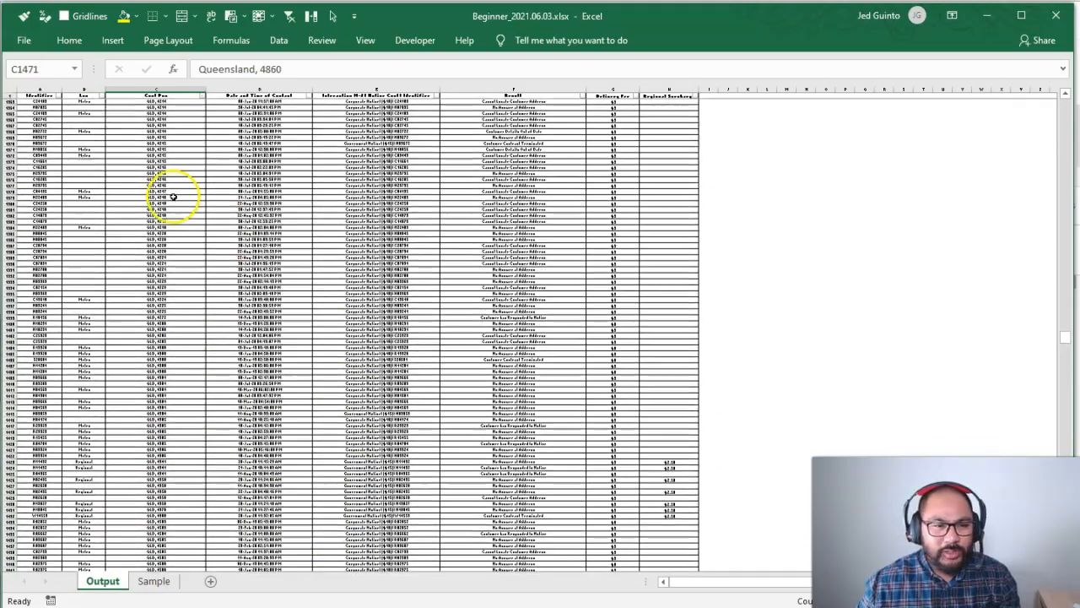
pyautogui.moveTo(156, 139); pyautogui.dragTo(150, 296)
pyautogui.scroll(-16, 442, 348)
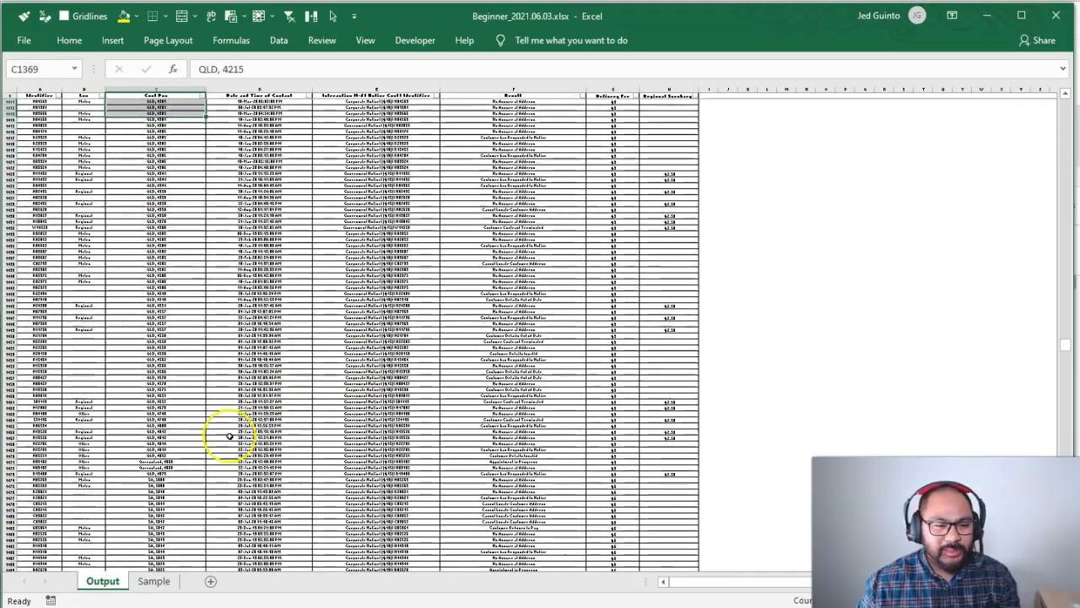
pyautogui.scroll(20, 486, 376)
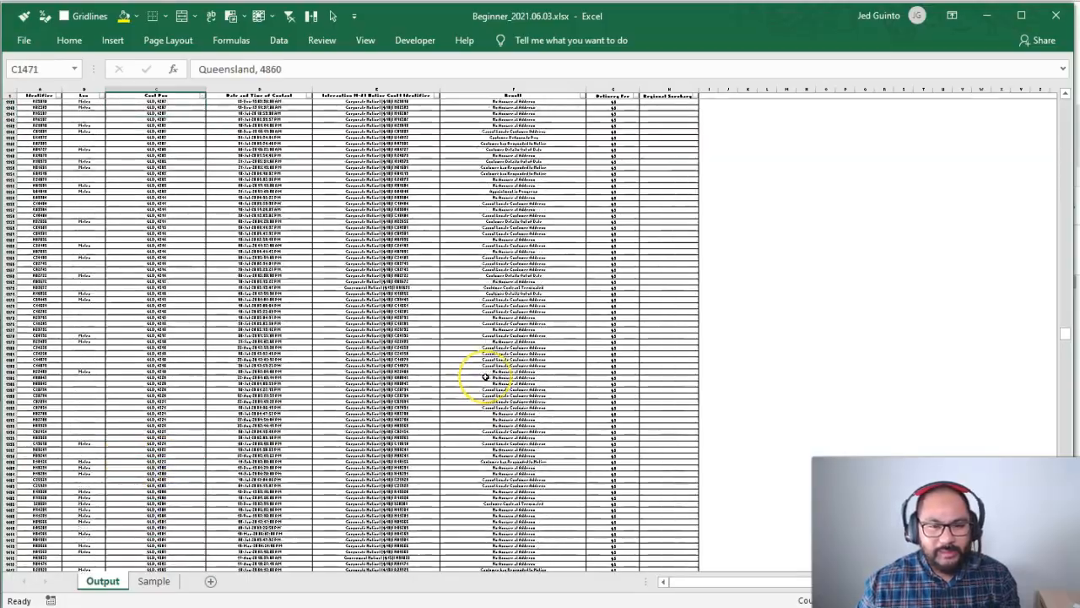
pyautogui.scroll(20, 485, 376)
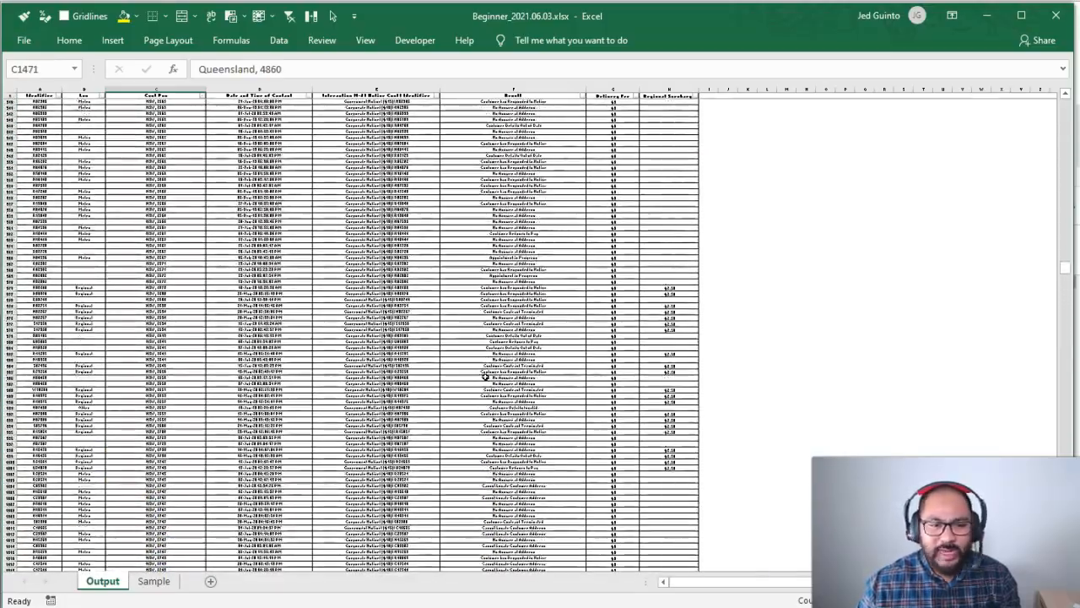
pyautogui.scroll(20, 485, 377)
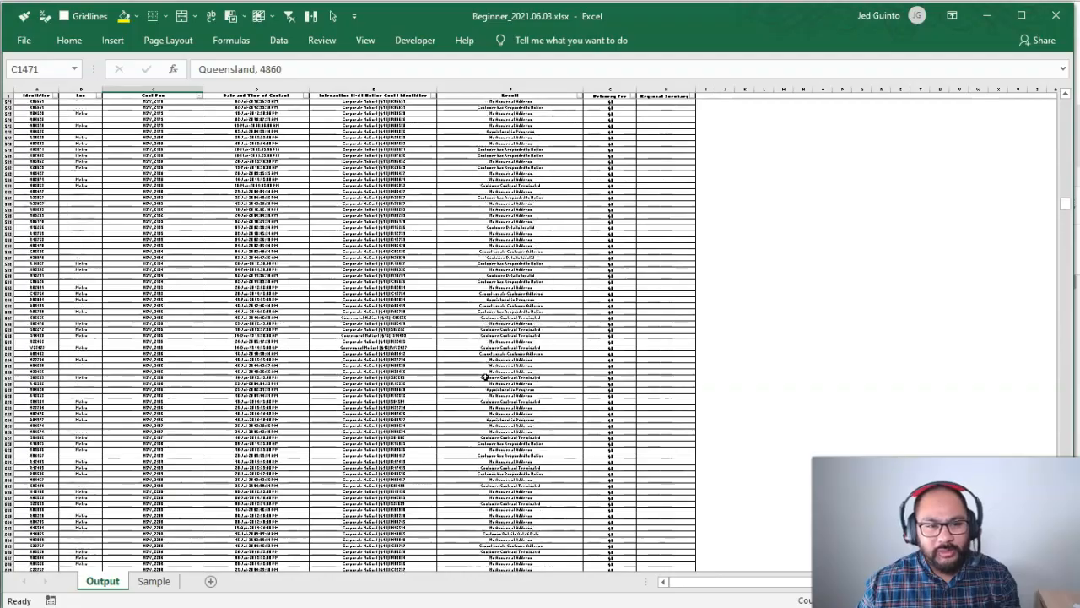
pyautogui.scroll(20, 485, 376)
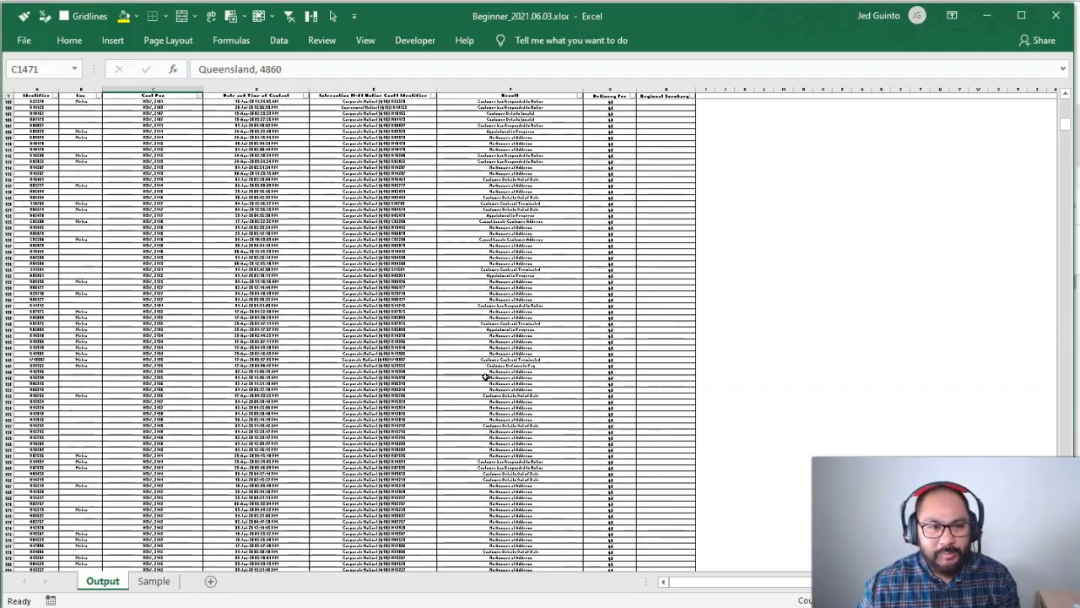
# Minimize Excel to return to Tableau Public and widen the Interaction column in the data preview to show its full values.
pyautogui.click(986, 15)
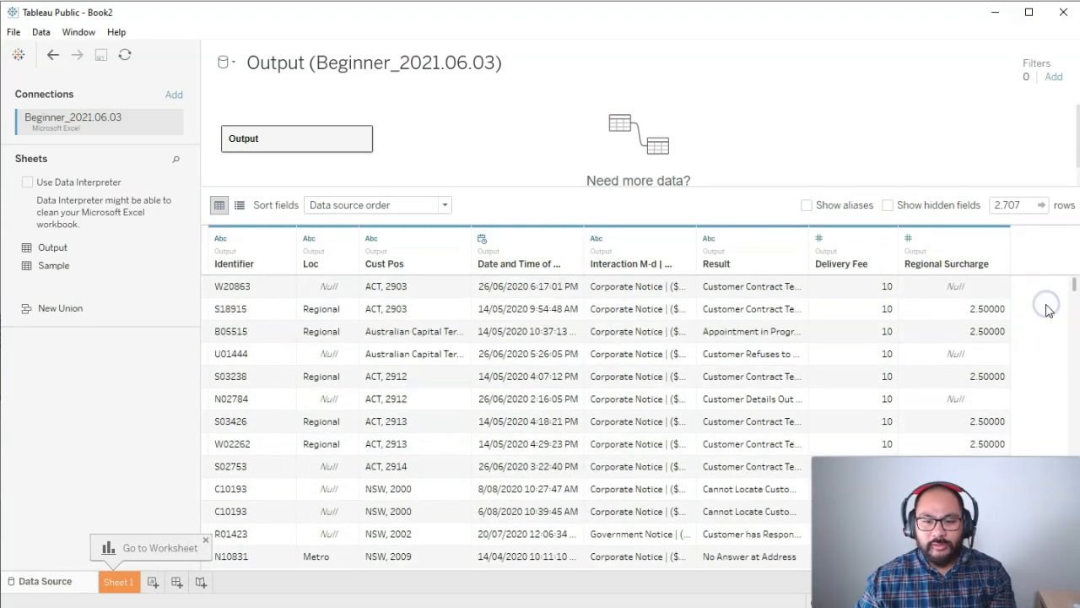
pyautogui.moveTo(697, 241); pyautogui.dragTo(764, 241)
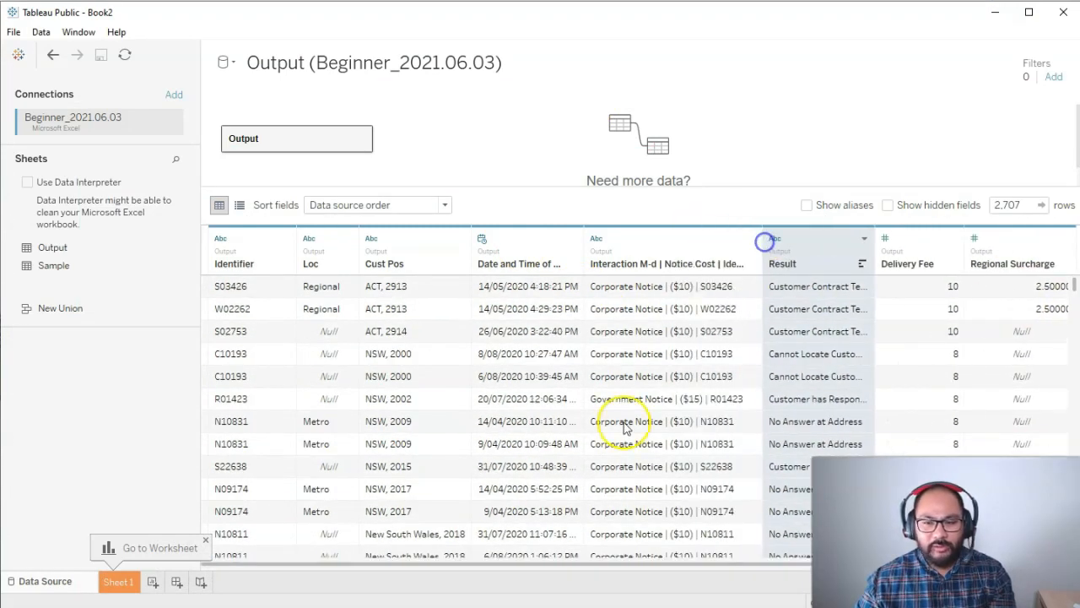
pyautogui.scroll(-8, 623, 414)
# Narrow the Connections pane and enlarge the data preview grid upward to make room for more data.
pyautogui.moveTo(199, 76); pyautogui.dragTo(175, 76)
pyautogui.scroll(-5, 726, 412)
pyautogui.scroll(-8, 724, 411)
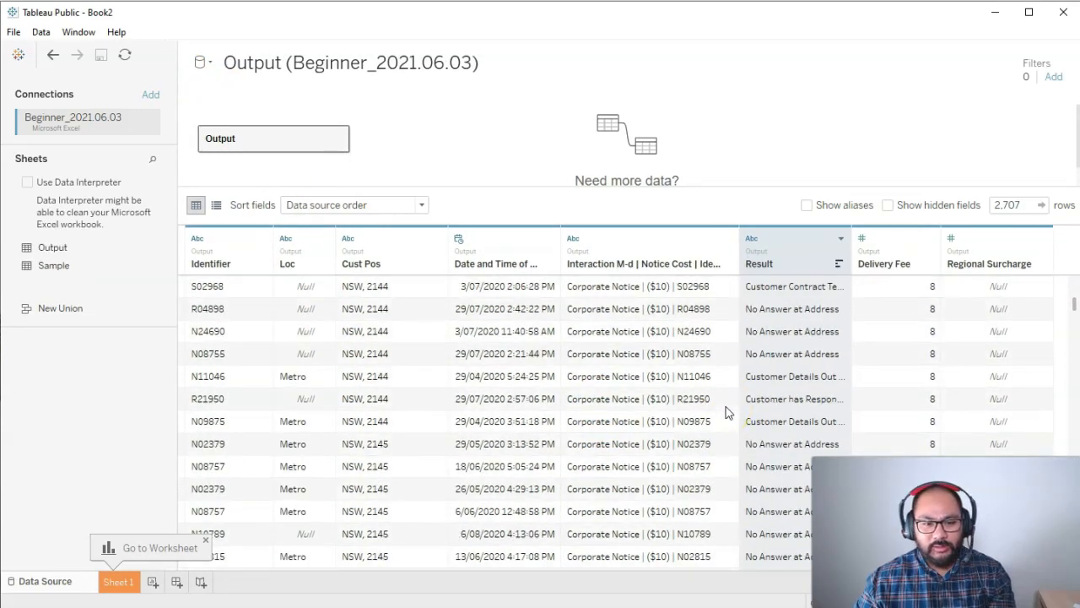
pyautogui.scroll(-6, 304, 332)
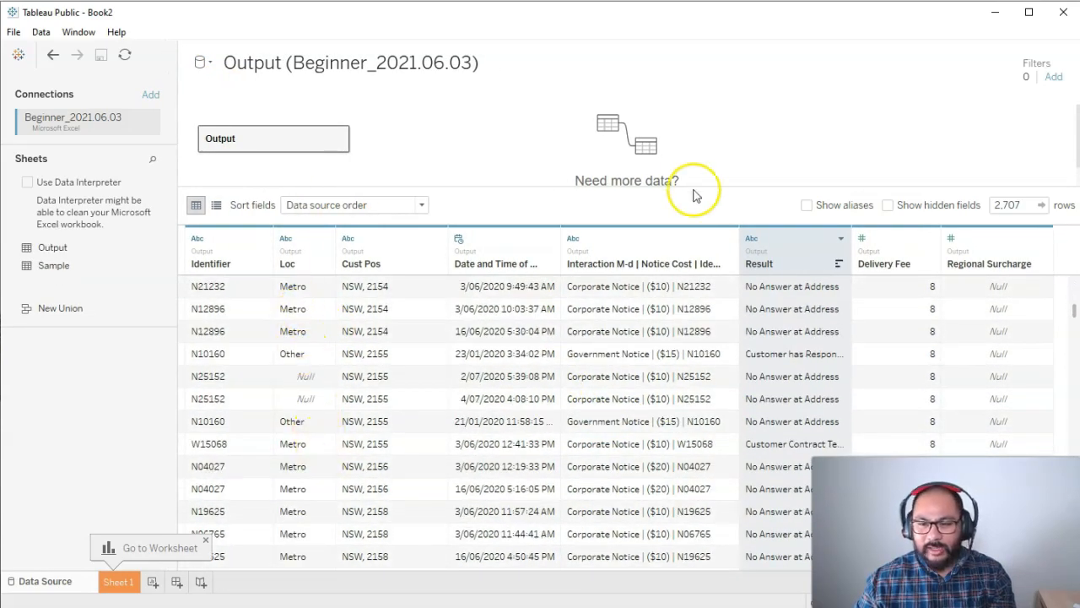
pyautogui.moveTo(697, 186); pyautogui.dragTo(701, 65)
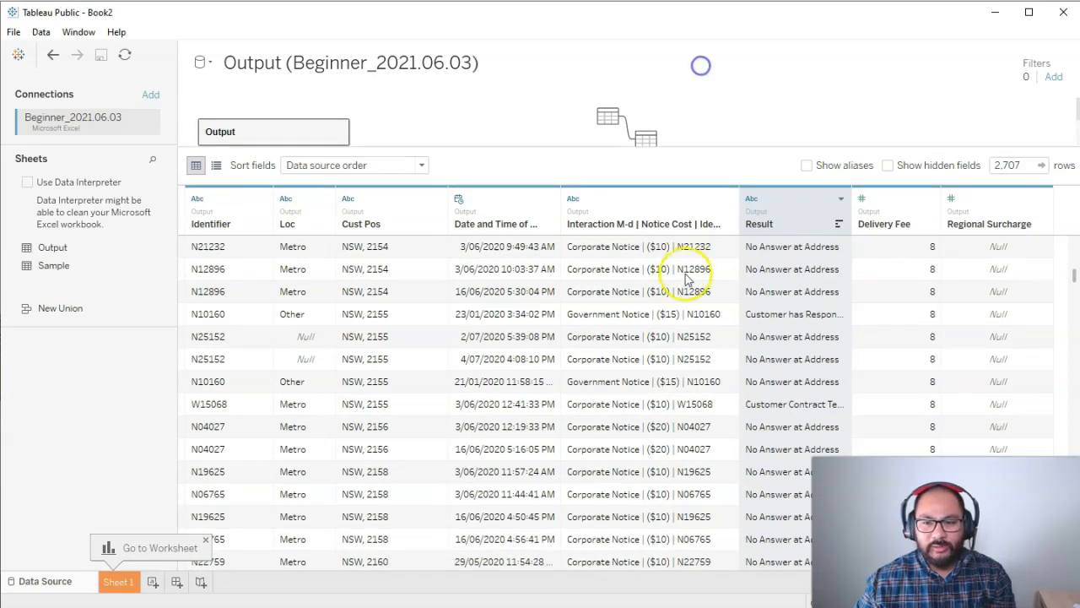
# Examine the NSW rows in the data preview, highlighting Regional Surcharge, Date and Time, and Cust Pos cells.
pyautogui.scroll(-10, 700, 275)
pyautogui.click(988, 406)
pyautogui.scroll(-3, 987, 407)
pyautogui.moveTo(515, 247); pyautogui.dragTo(460, 449)
pyautogui.moveTo(407, 275); pyautogui.dragTo(369, 488)
pyautogui.scroll(-6, 802, 406)
# Widen the Result column in the data preview so that more of its text fits.
pyautogui.moveTo(850, 207); pyautogui.dragTo(886, 211)
pyautogui.scroll(-1, 805, 371)
pyautogui.scroll(-10, 803, 370)
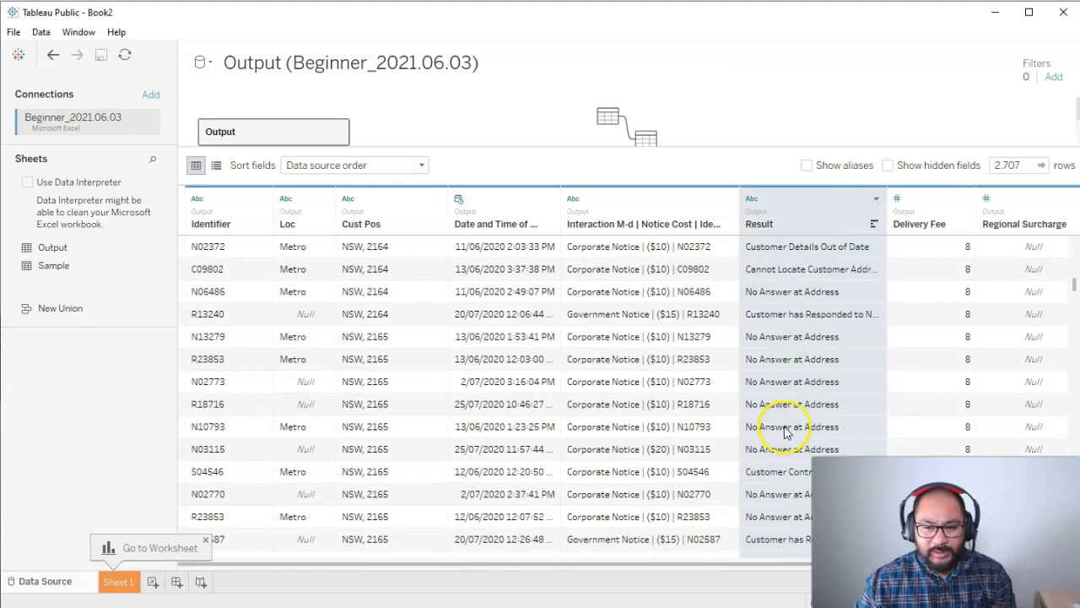
# Bring the SA rows into the data preview and resize the relationship canvas above it, leaving most space for the data.
pyautogui.moveTo(1074, 310); pyautogui.dragTo(1074, 418)
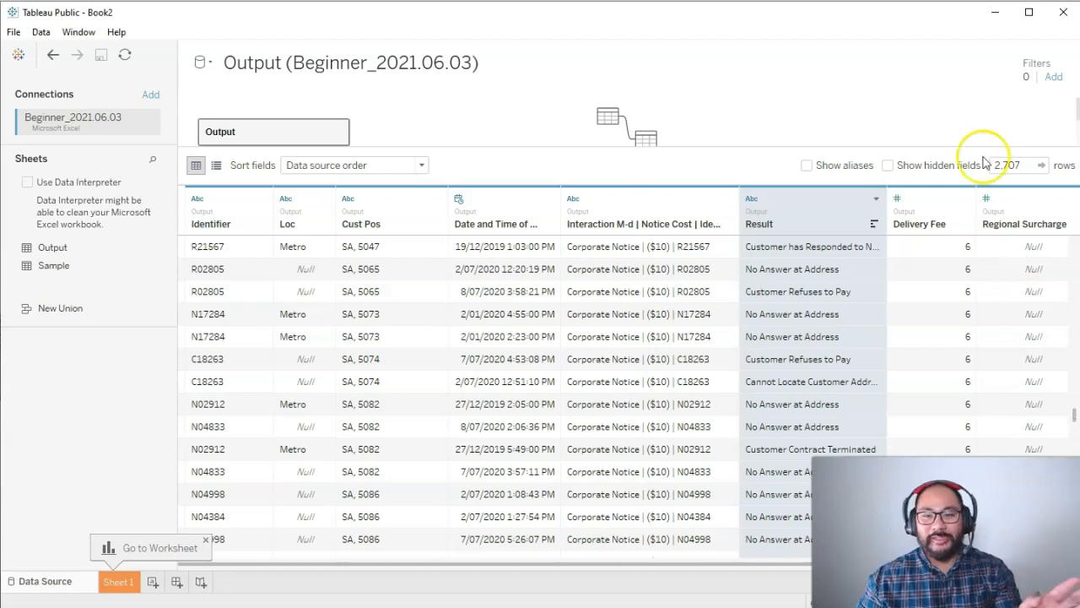
pyautogui.moveTo(747, 149); pyautogui.dragTo(753, 313)
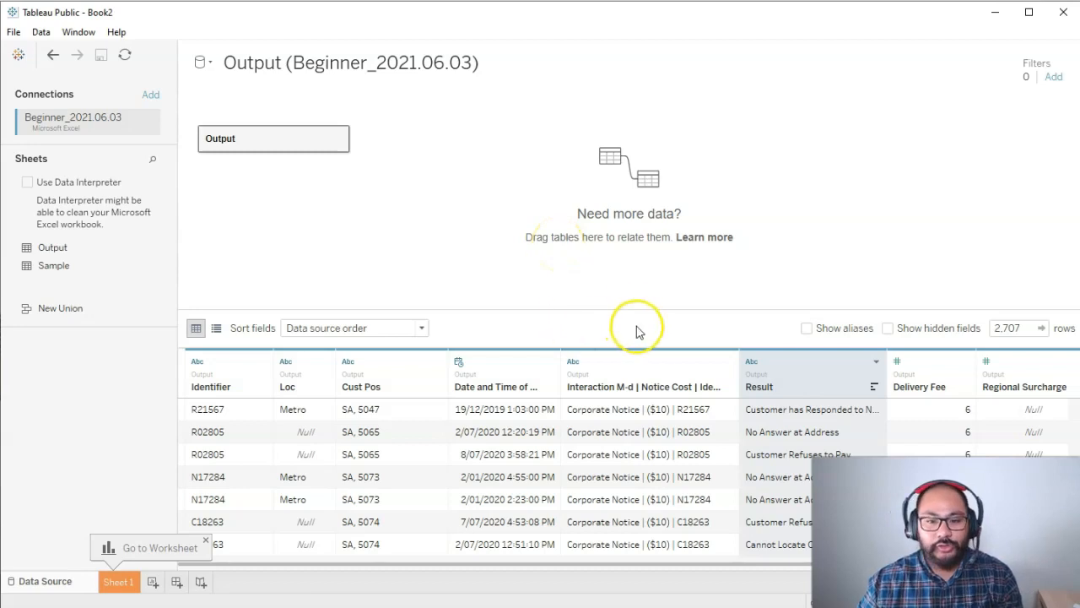
pyautogui.moveTo(631, 308); pyautogui.dragTo(629, 178)
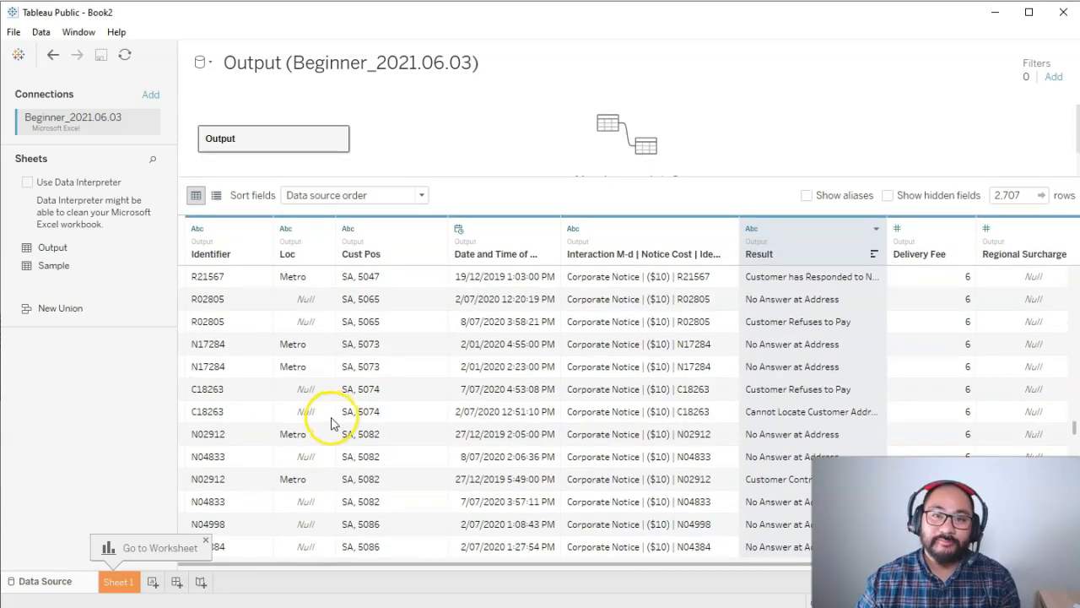